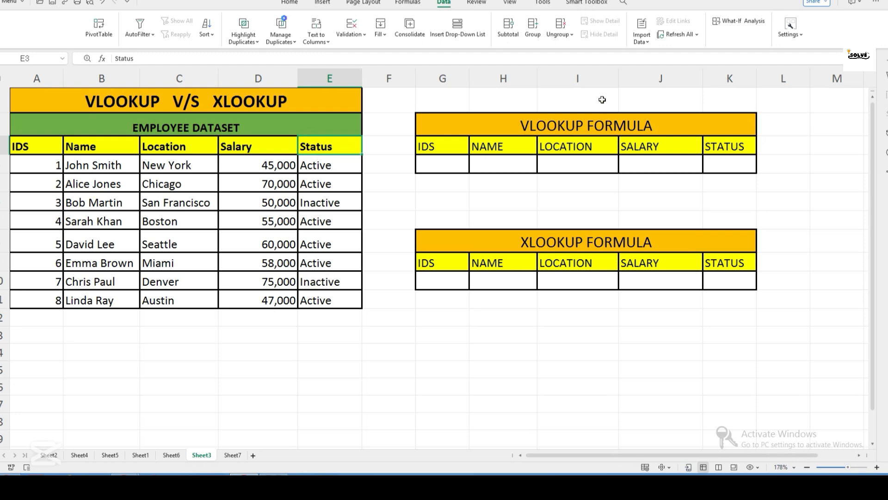
Step: Look over the headings of the VLOOKUP FORMULA and XLOOKUP FORMULA result tables beside the employee dataset
drag(578, 99, 659, 320)
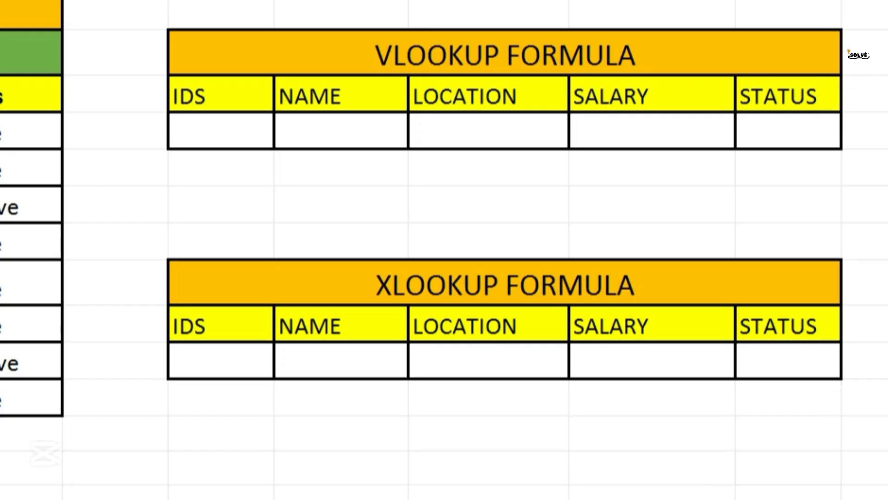
click(386, 73)
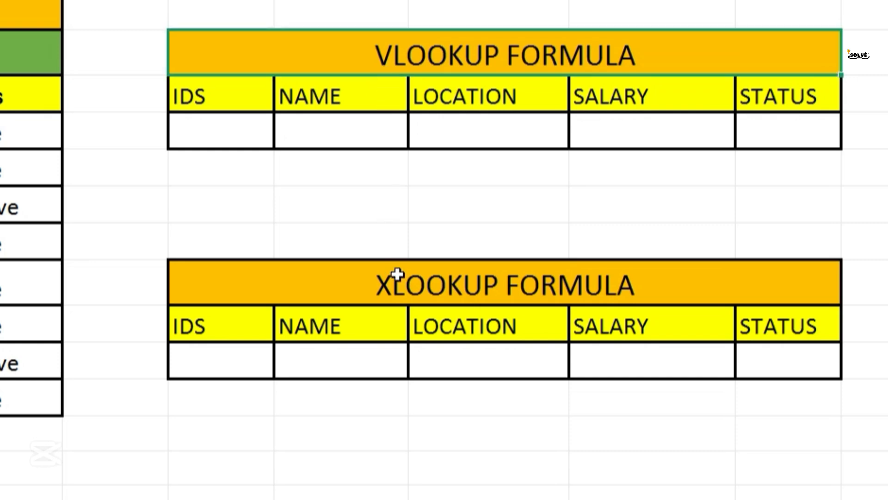
click(397, 296)
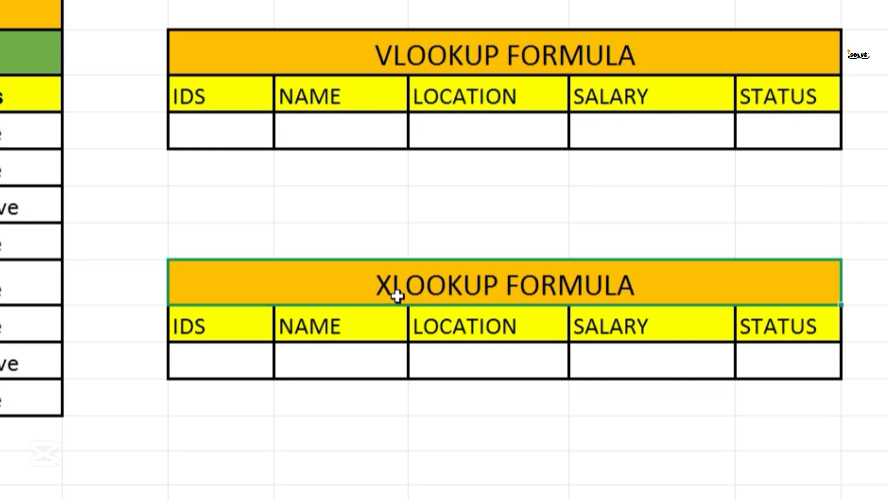
double_click(640, 284)
drag(603, 284, 376, 286)
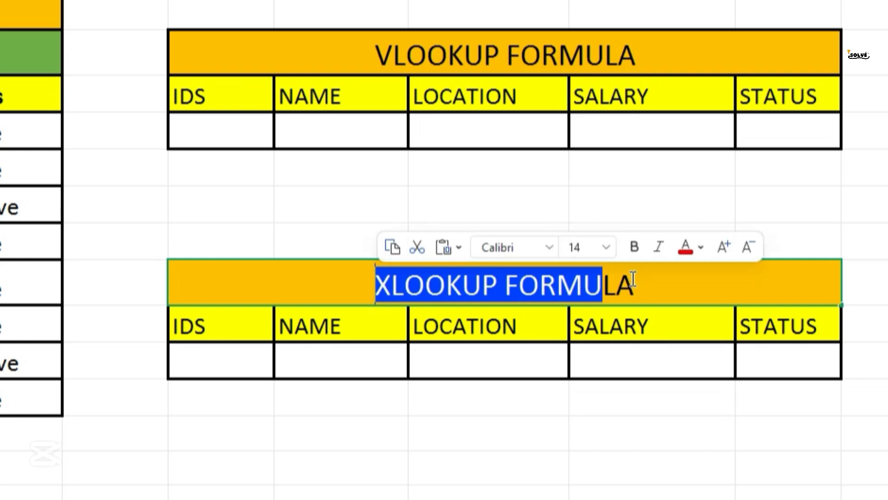
click(738, 270)
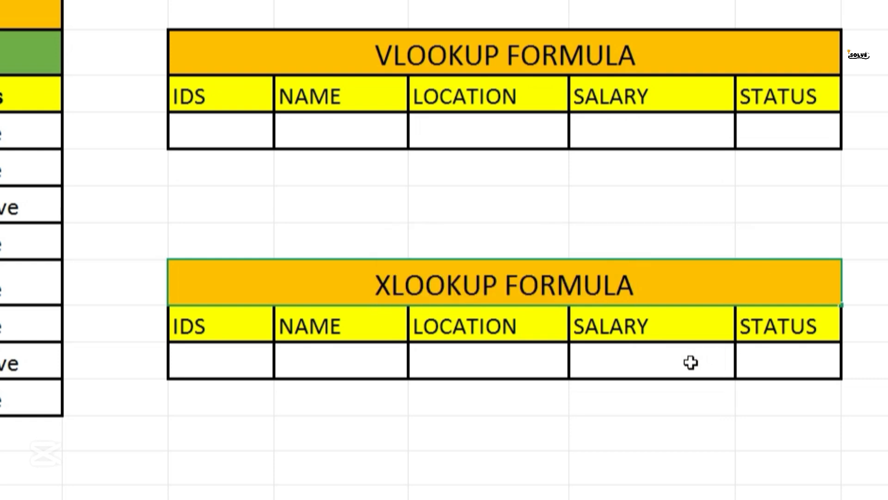
click(463, 54)
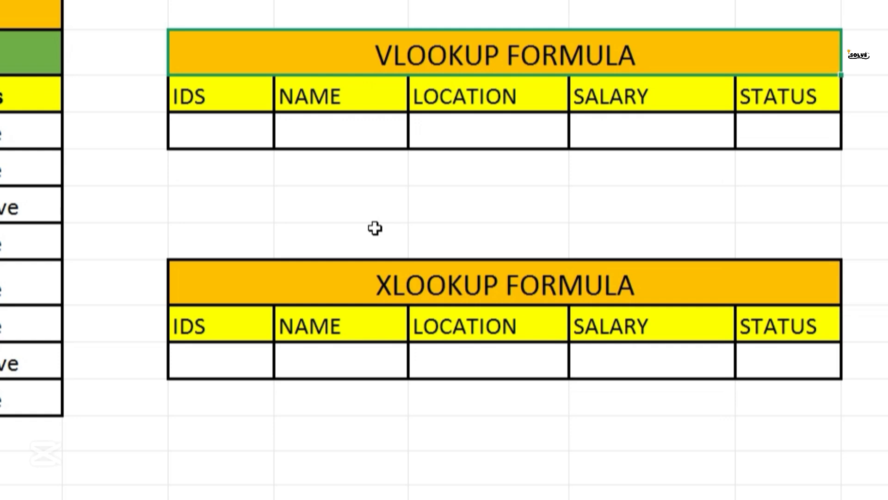
Step: Add a list data validation to IDS cell G4 of the VLOOKUP table with source =$A$4:$A$11 and check its drop-down
click(235, 135)
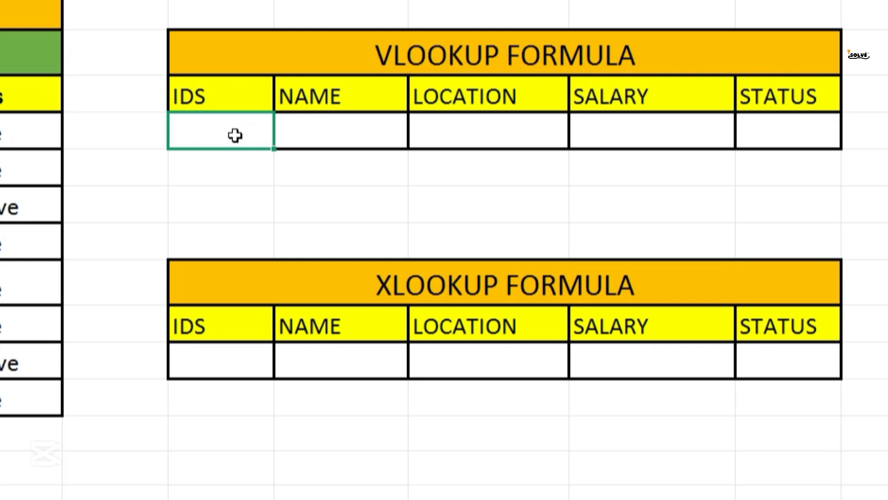
click(352, 25)
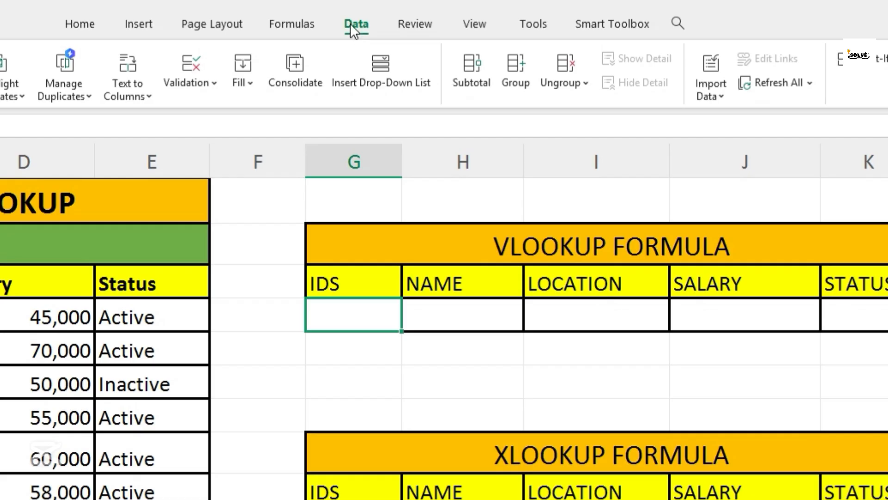
click(195, 82)
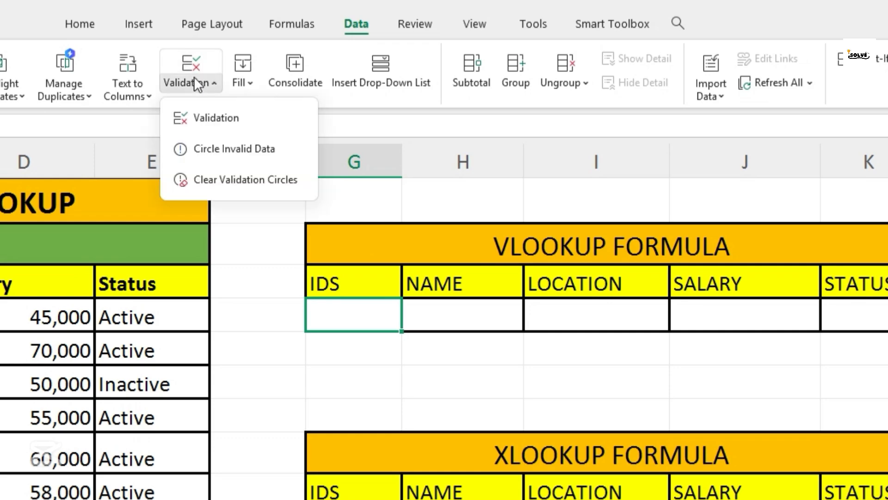
click(213, 117)
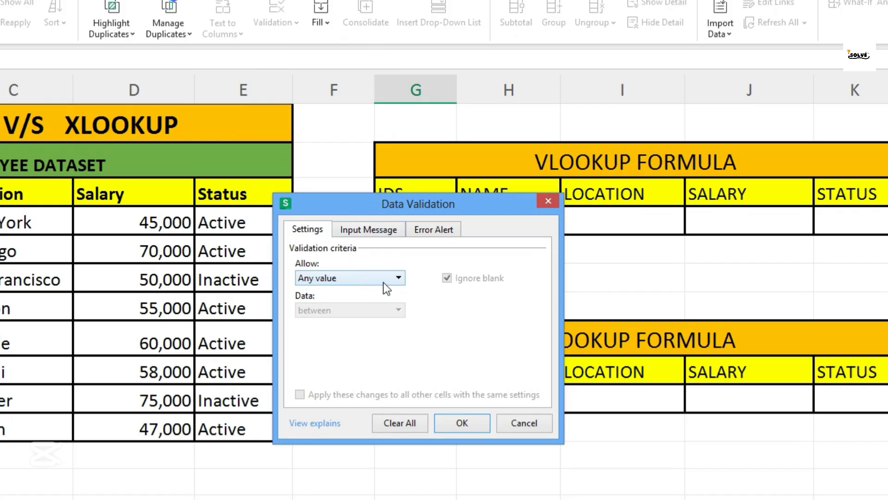
click(398, 279)
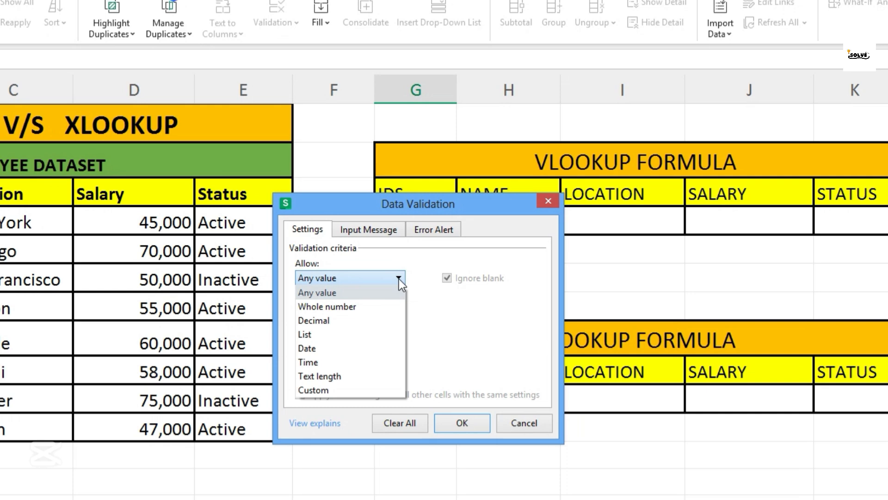
click(376, 335)
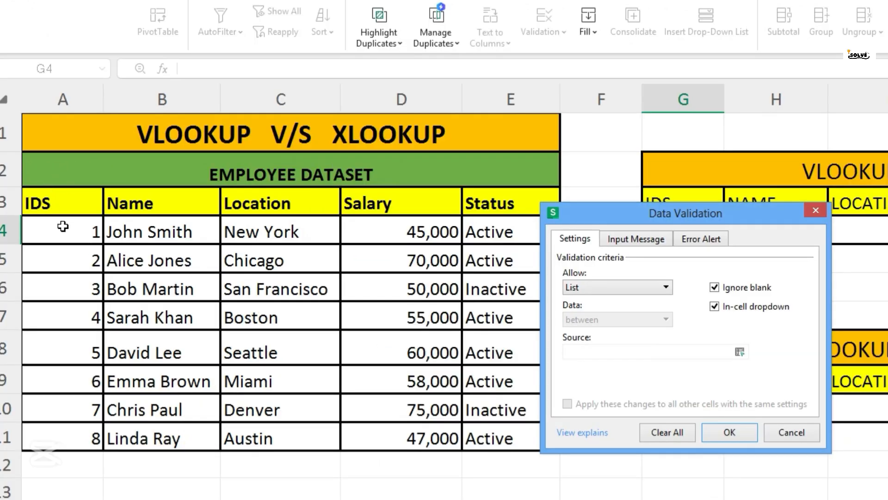
drag(64, 226, 88, 437)
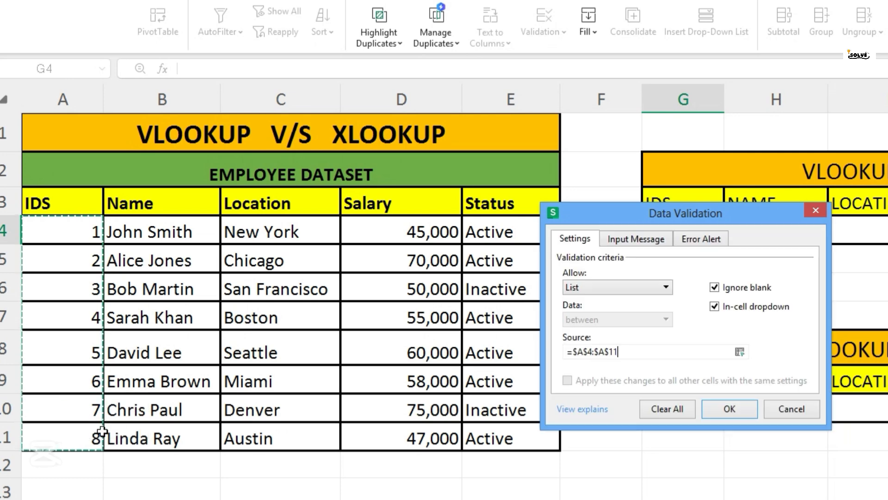
click(724, 410)
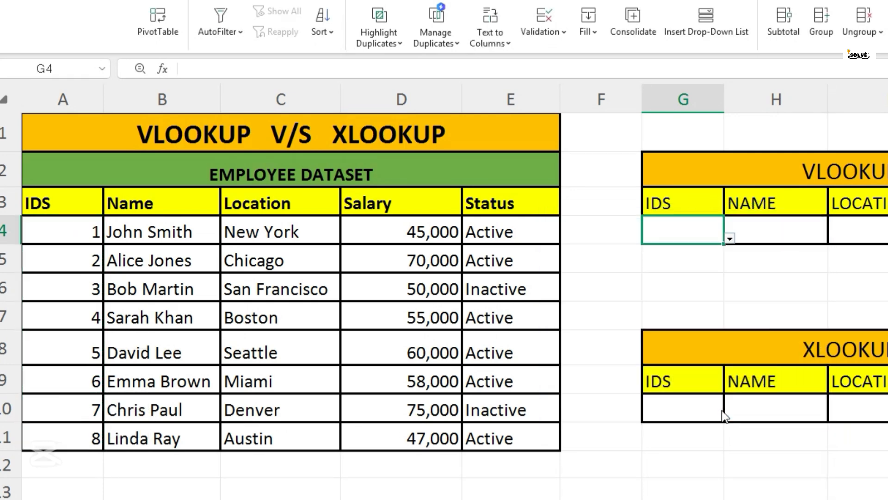
click(730, 238)
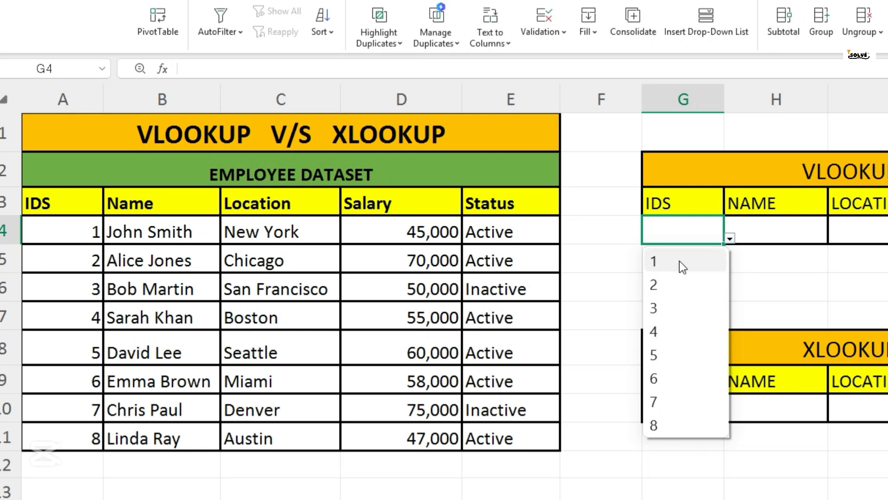
click(712, 476)
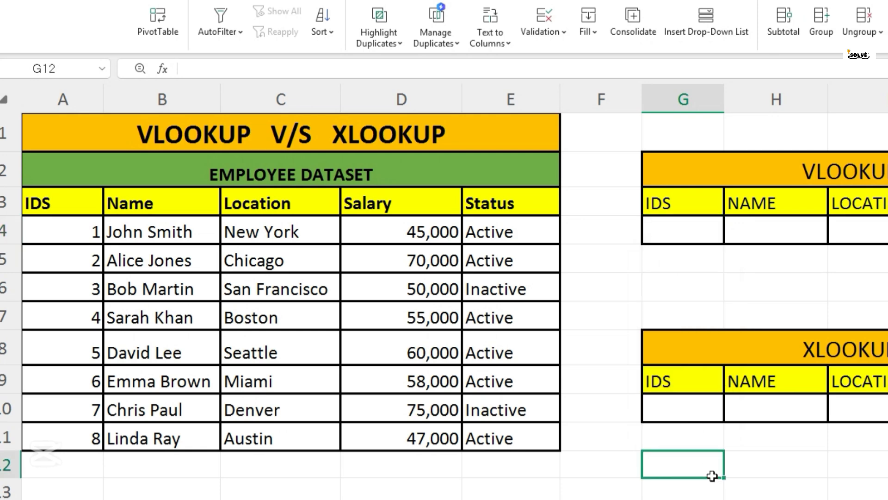
Step: Add a list data validation to IDS cell G10 of the XLOOKUP table with source =$A$4:$A$11 and check its drop-down
click(713, 409)
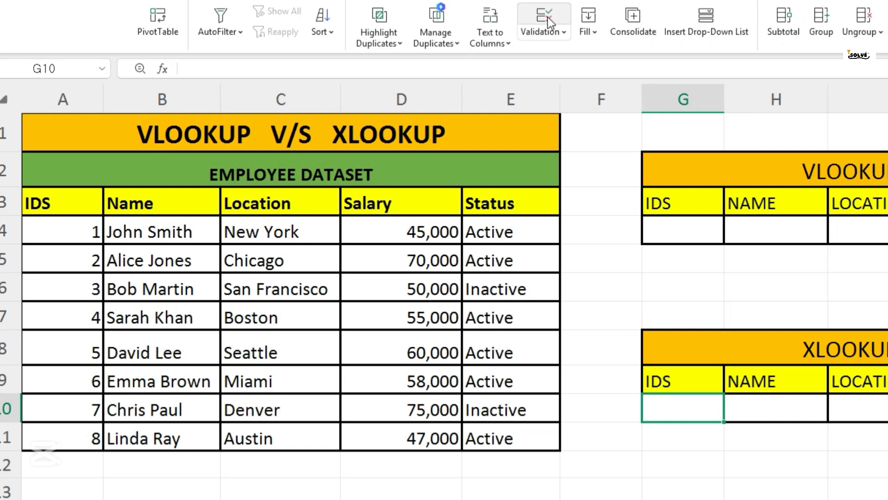
click(535, 32)
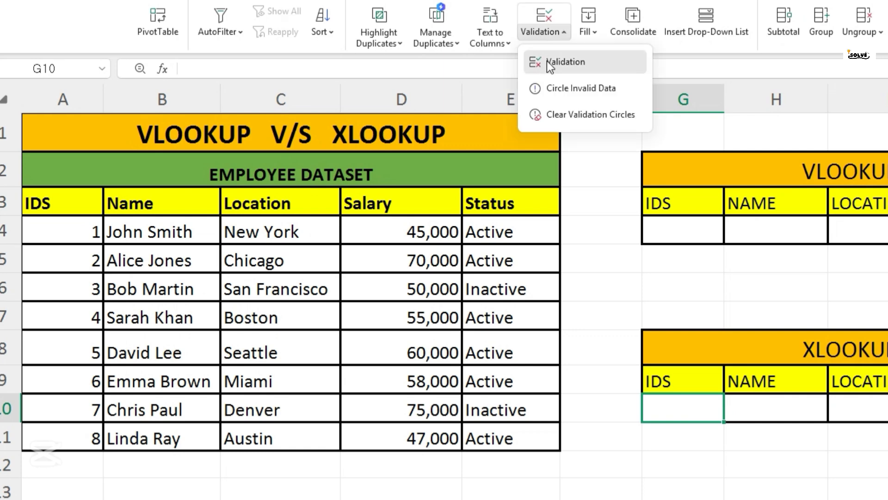
click(548, 60)
click(665, 287)
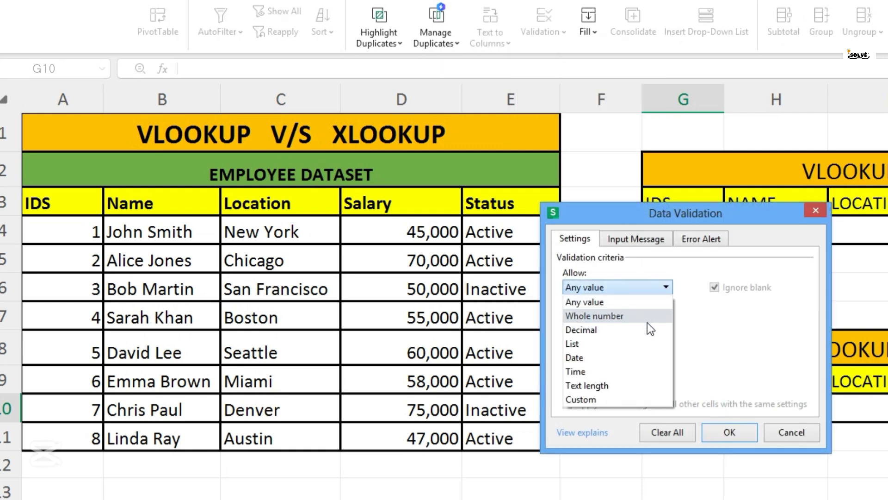
click(646, 329)
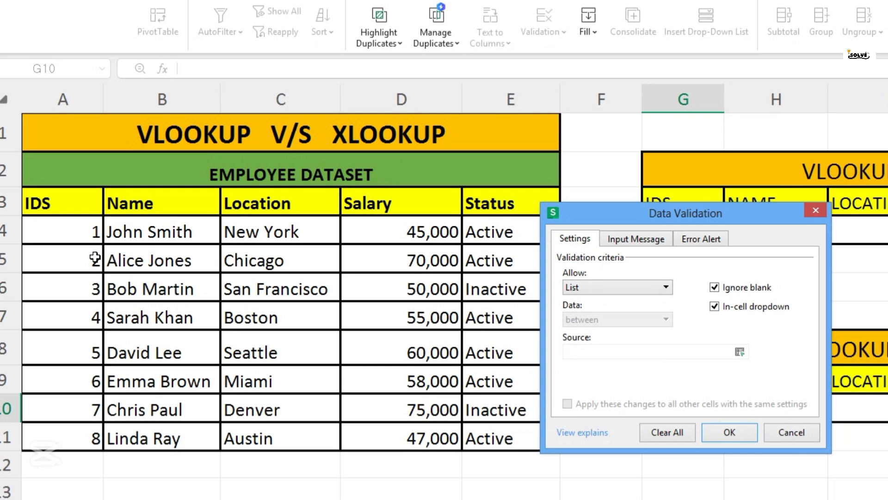
drag(85, 230, 83, 438)
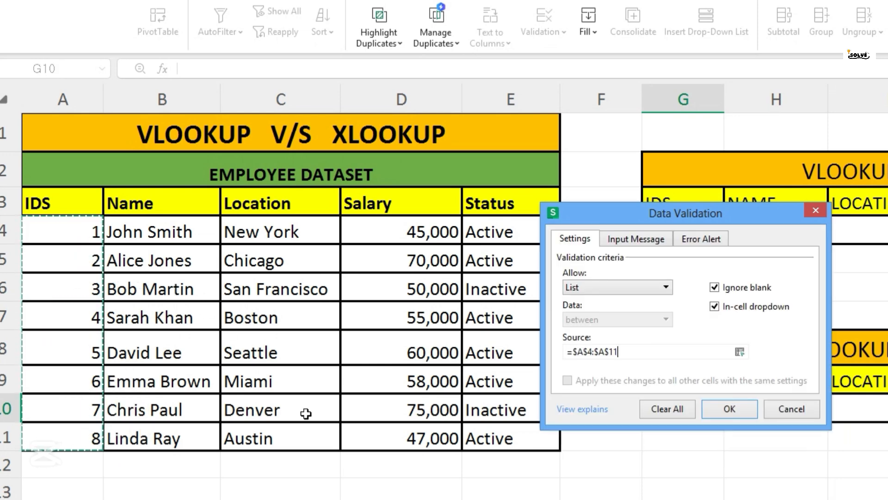
click(721, 409)
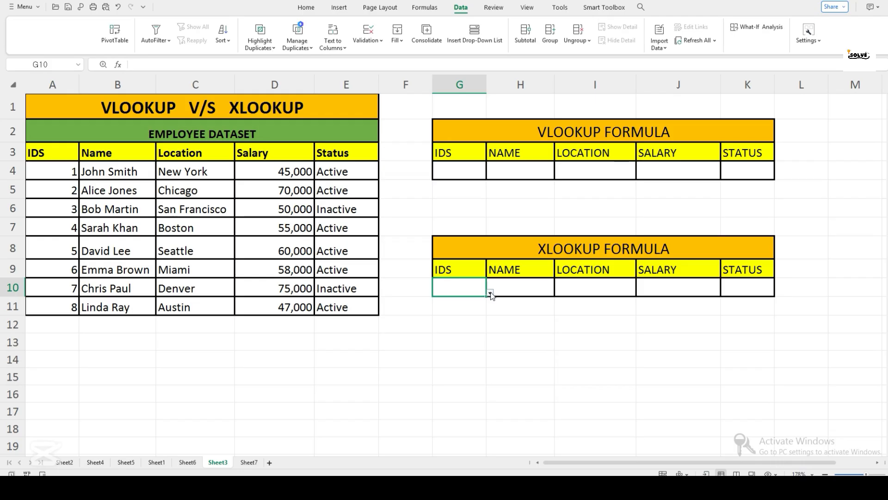
click(490, 293)
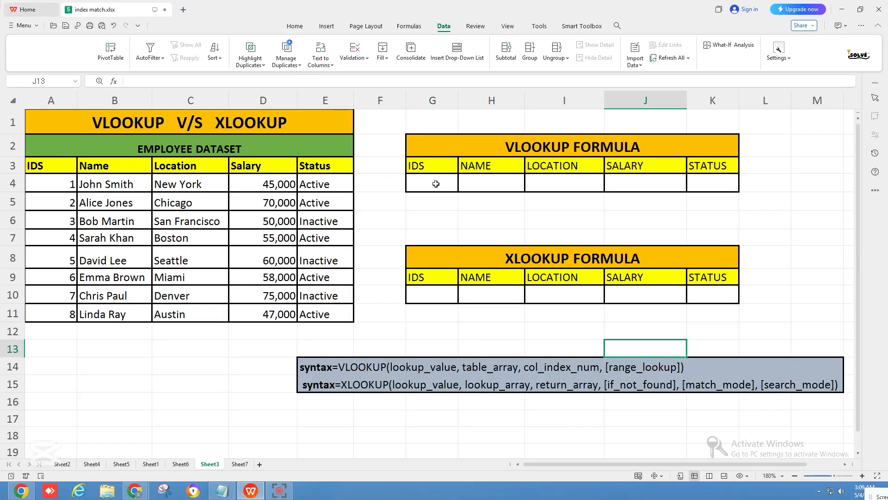
Step: Choose ID 4 in the VLOOKUP table's IDS cell and ID 5 in the XLOOKUP table's IDS cell
click(437, 183)
click(461, 188)
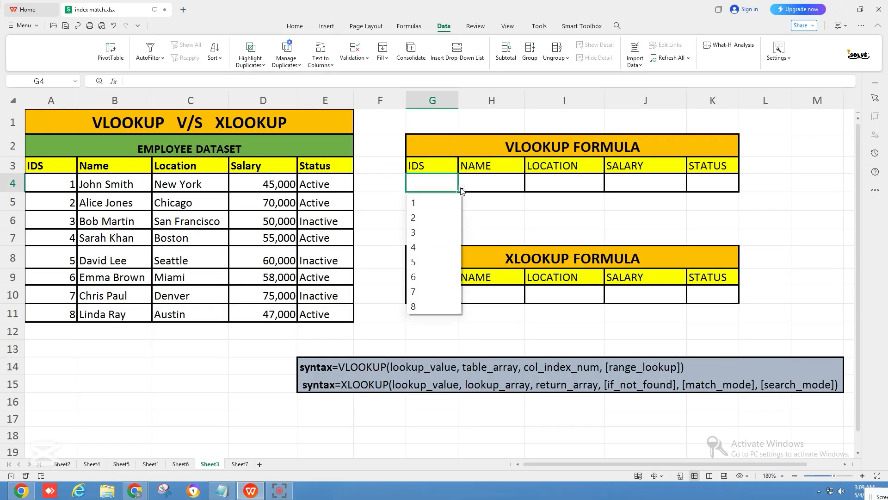
click(450, 246)
click(456, 299)
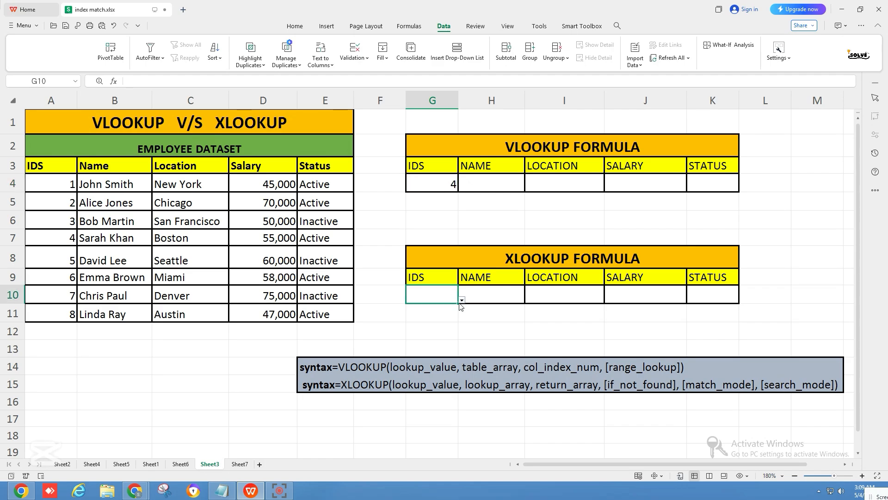
click(462, 300)
click(444, 373)
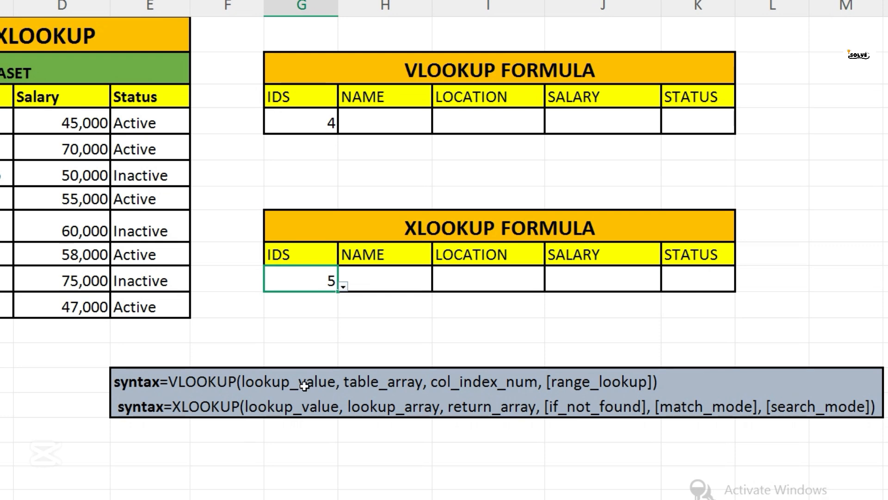
Step: Examine the VLOOKUP syntax arguments against the dataset's ID column, its full data range and the position of the Name column
drag(62, 126, 71, 312)
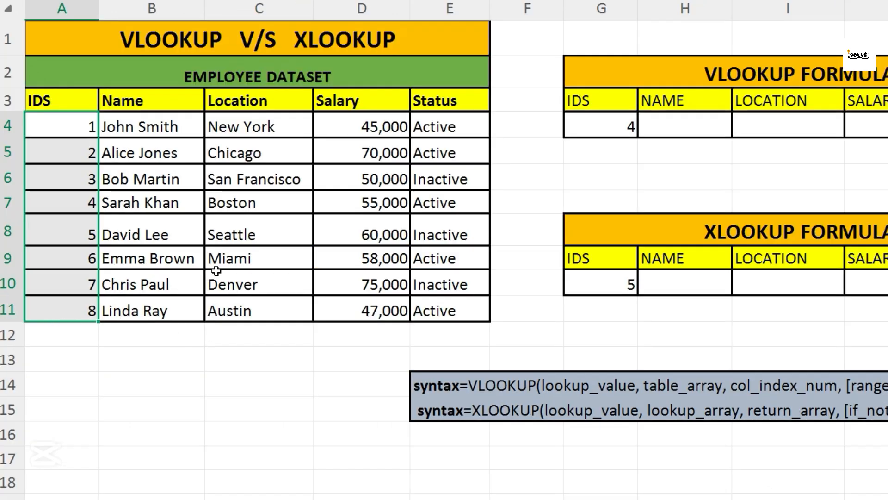
click(227, 307)
click(699, 393)
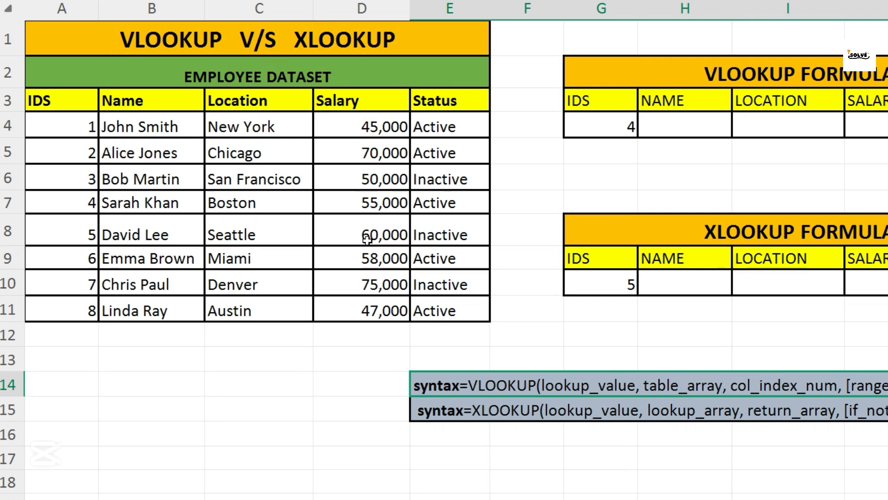
drag(74, 127, 422, 308)
click(422, 294)
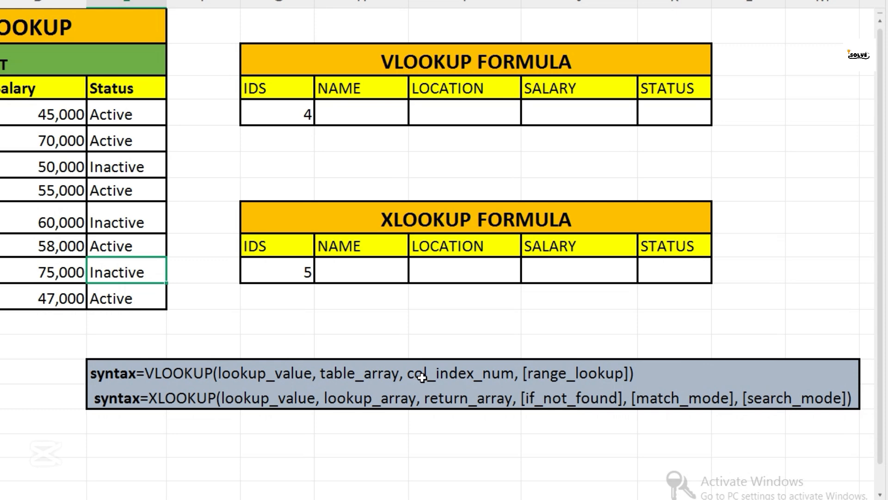
click(745, 388)
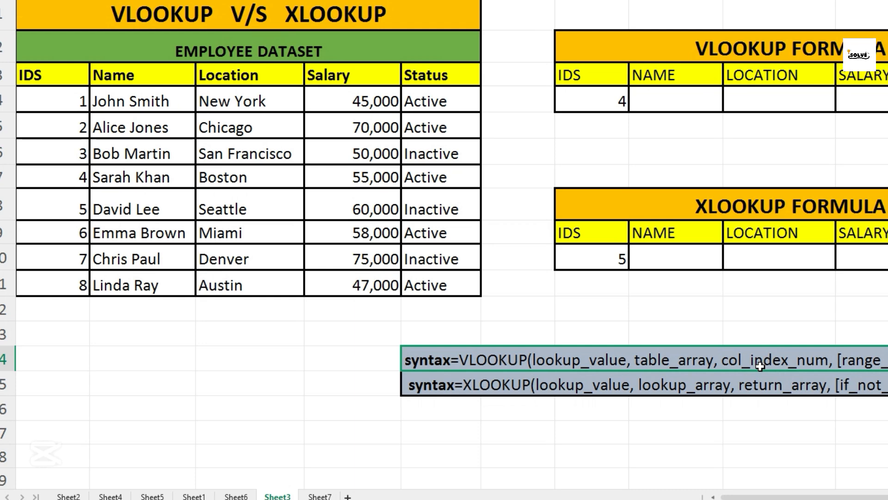
click(654, 104)
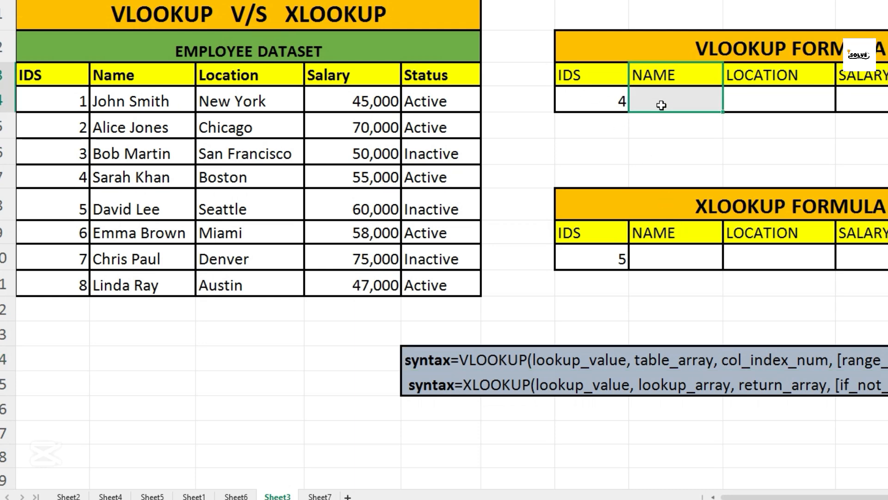
click(213, 32)
click(132, 73)
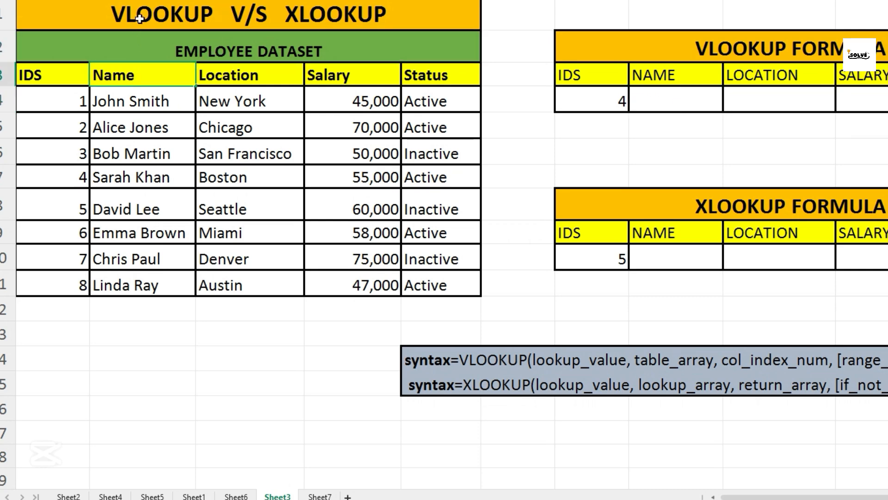
click(141, 1)
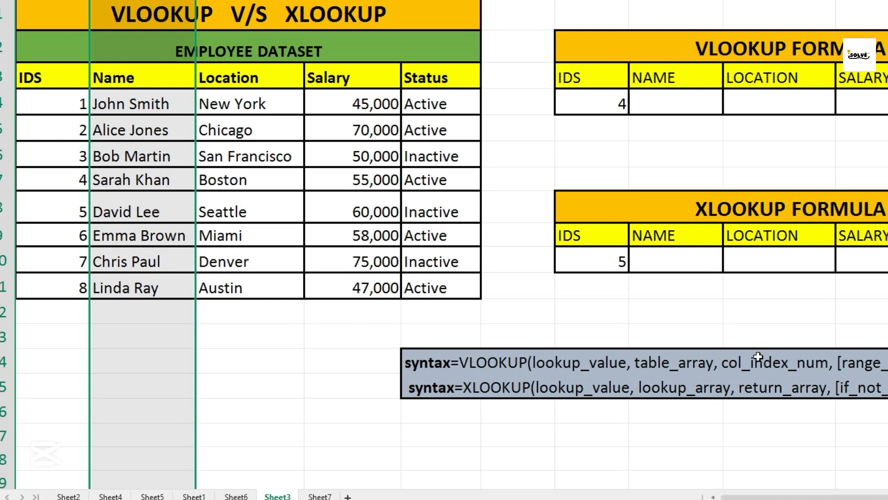
click(773, 365)
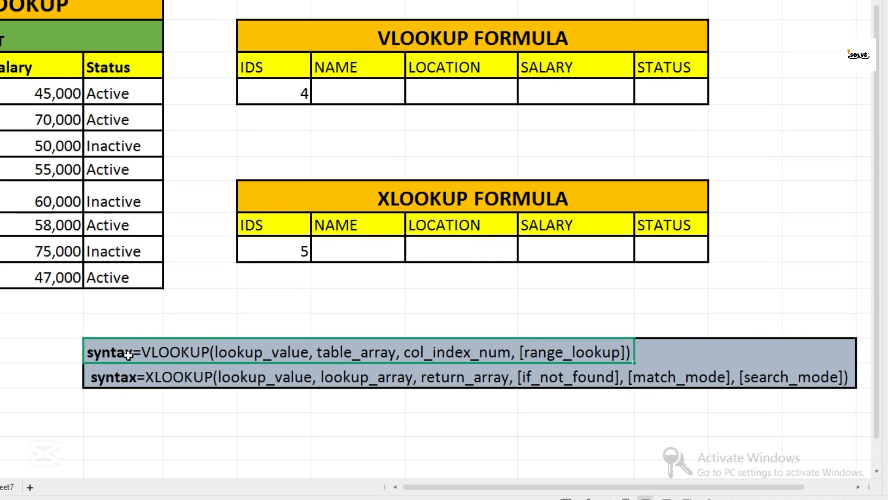
Step: Enter the formula =VLOOKUP(G4,A3:E11,2,0) in NAME cell H4 of the VLOOKUP table
click(355, 98)
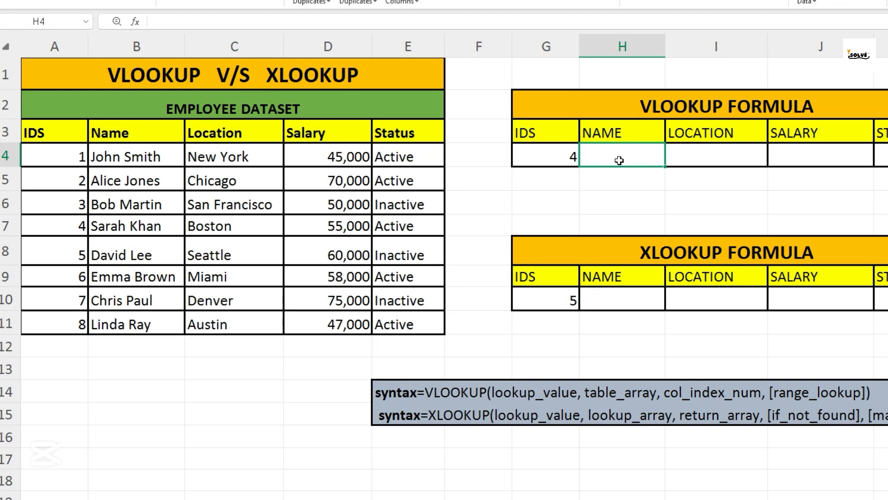
text(=vl)
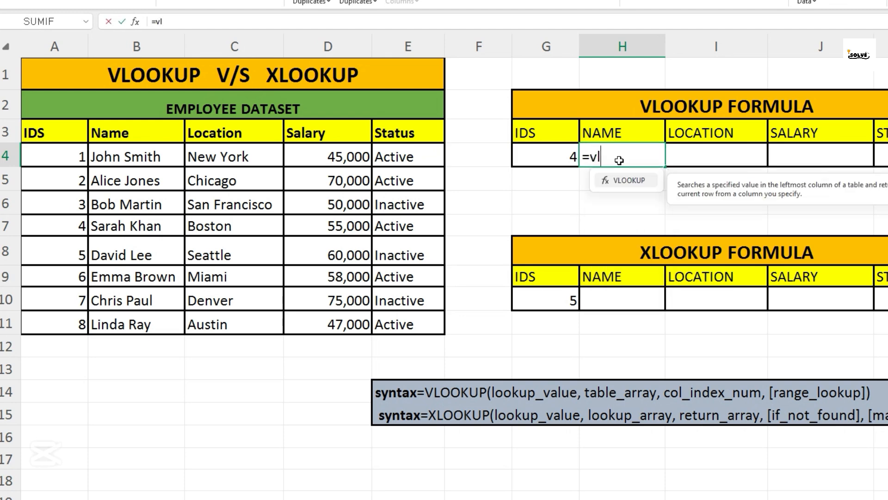
text(ookup()
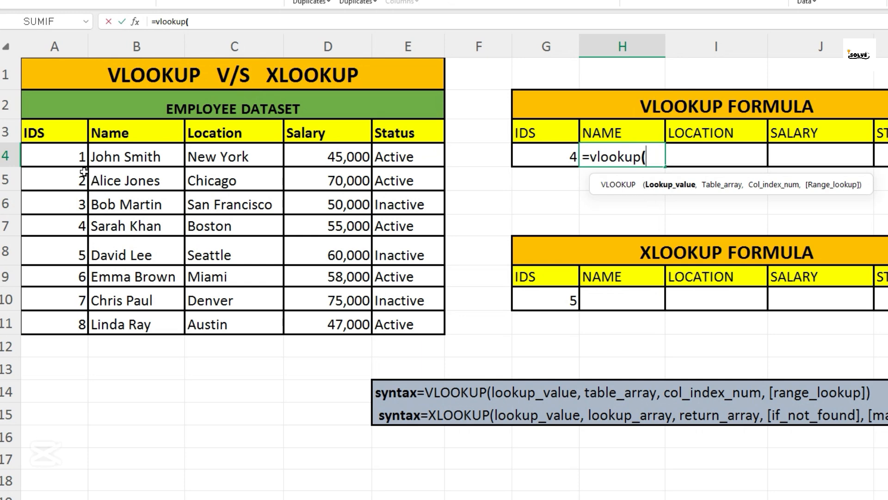
click(561, 160)
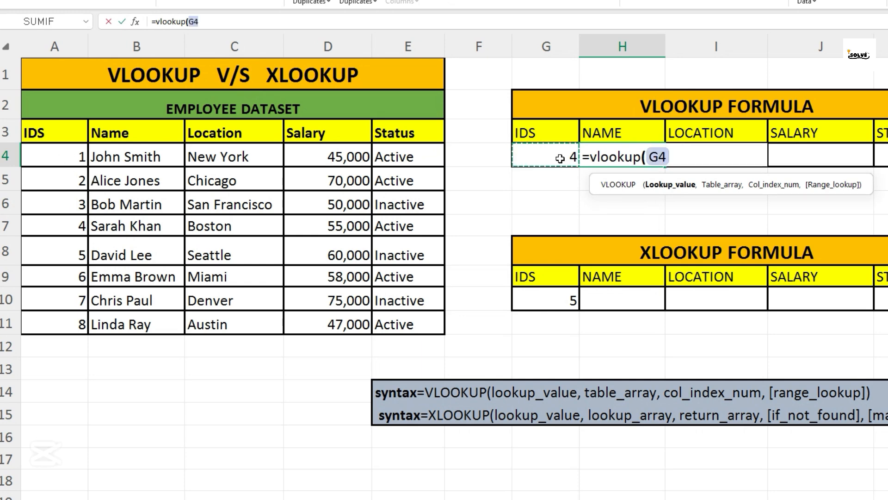
text(,)
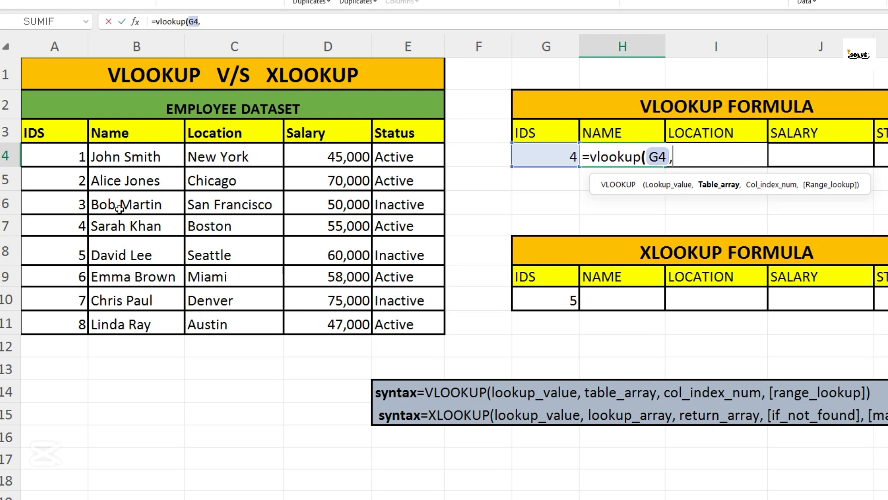
click(52, 135)
drag(52, 135, 399, 324)
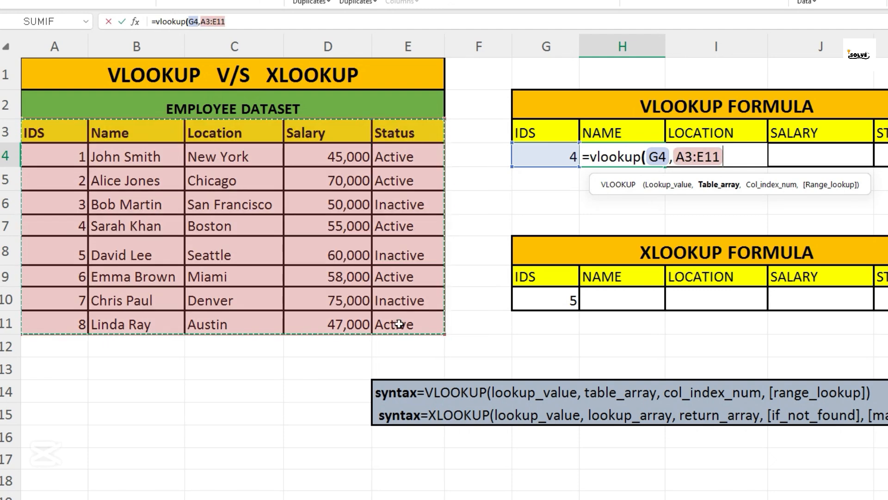
text(,)
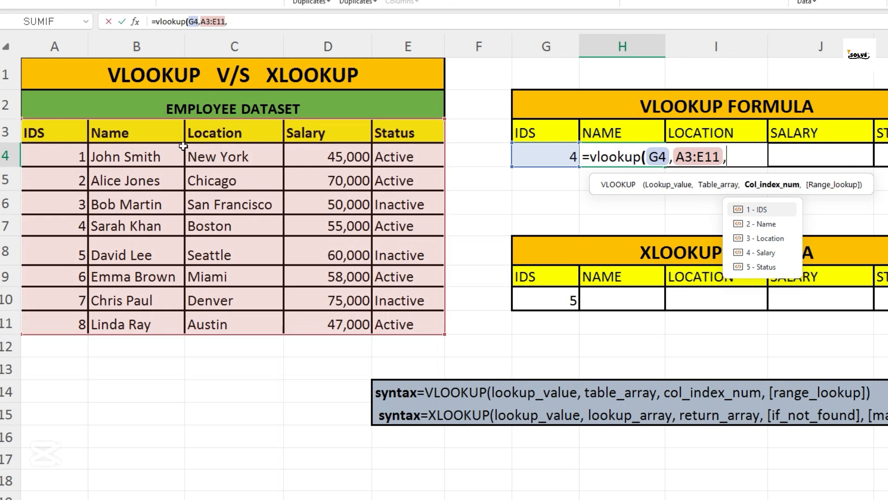
text(2)
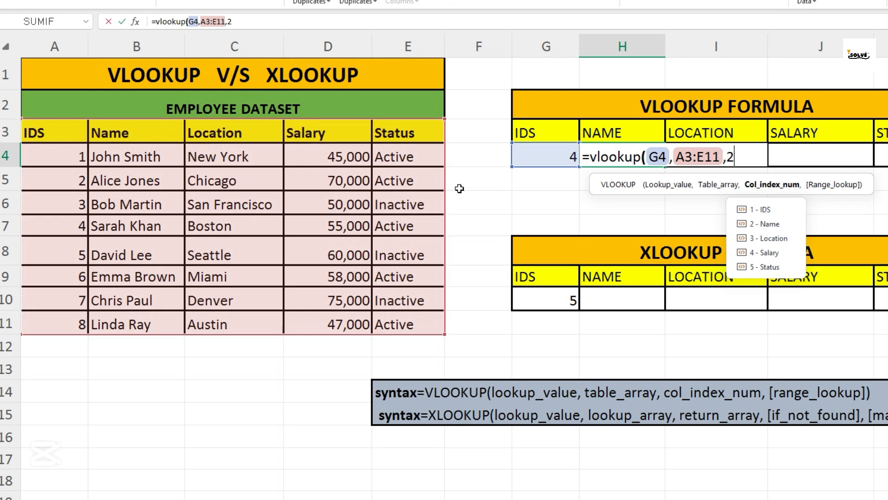
text(,)
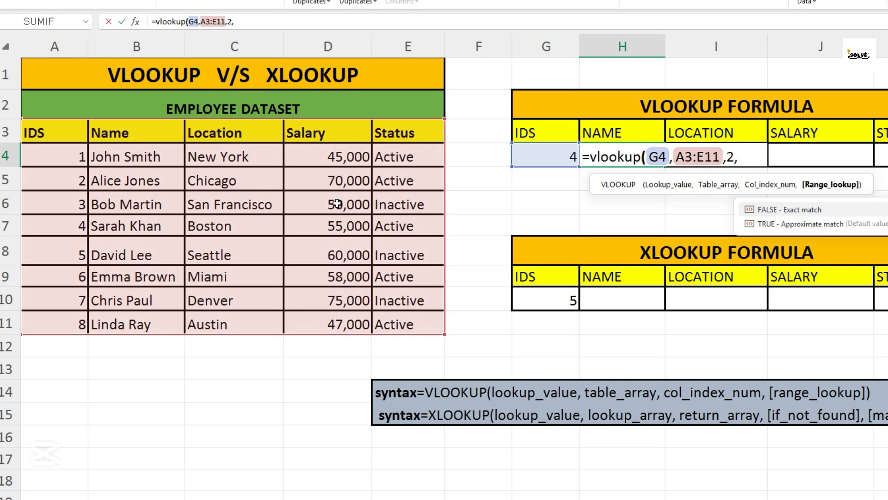
text(0)
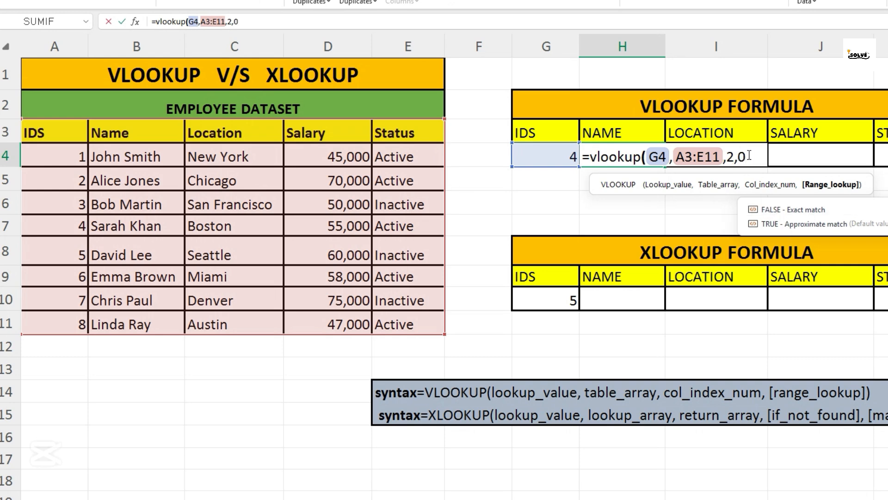
text())
key(Return)
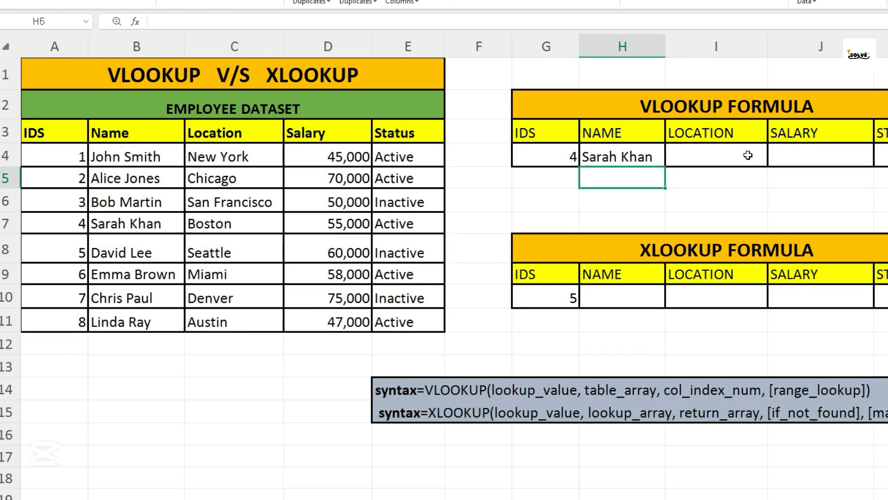
Step: Fill the formula from H4 across LOCATION, SALARY and STATUS to K4, and compare the row with ID 4 in the dataset
click(650, 160)
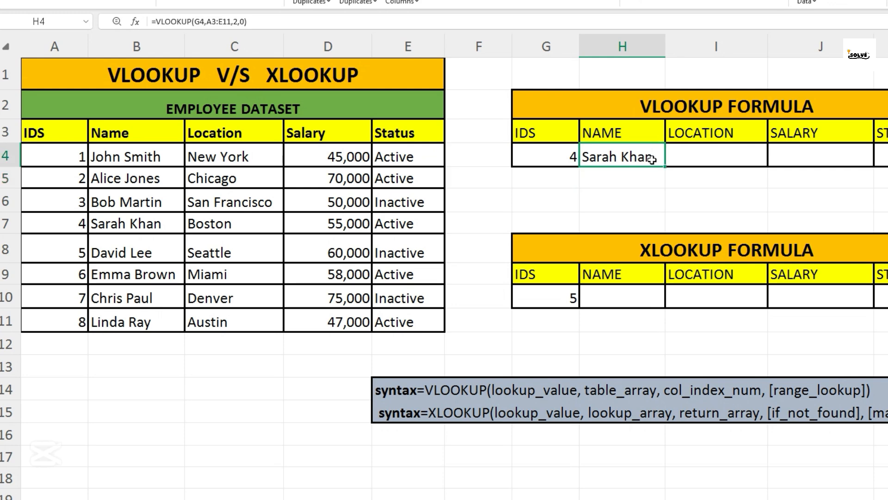
drag(723, 166, 885, 169)
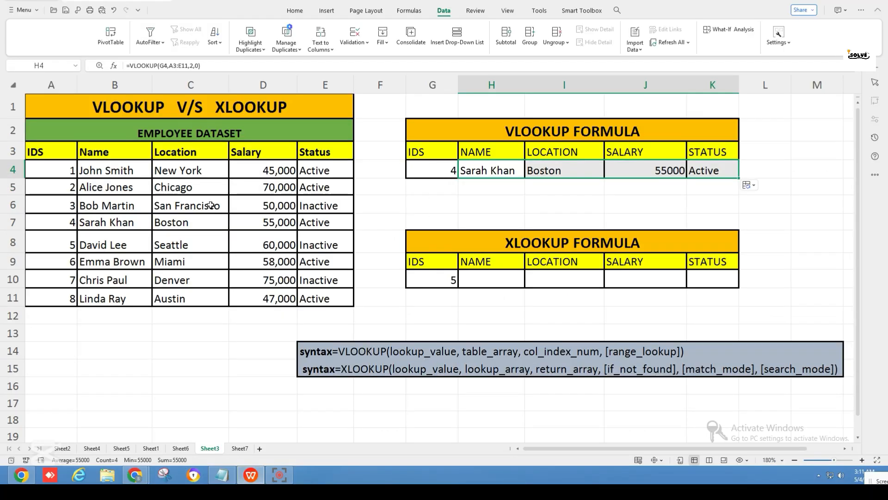
click(71, 224)
click(116, 223)
click(199, 222)
click(269, 224)
click(315, 225)
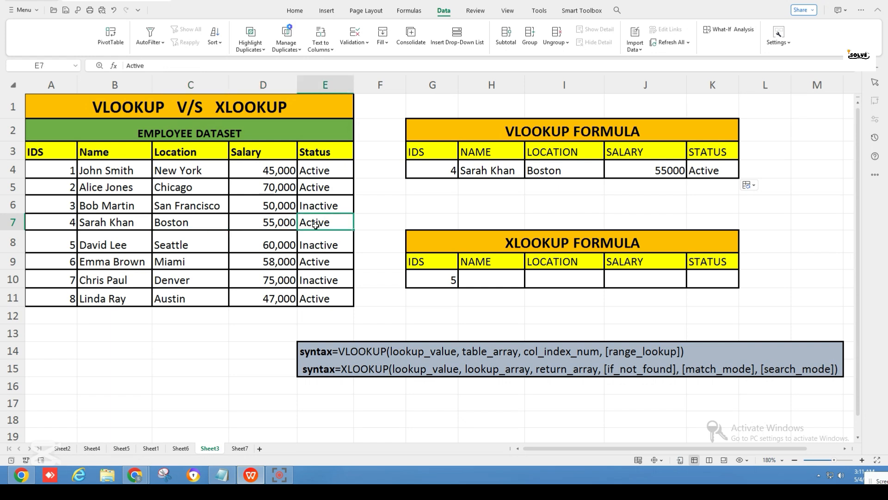
drag(440, 175, 708, 174)
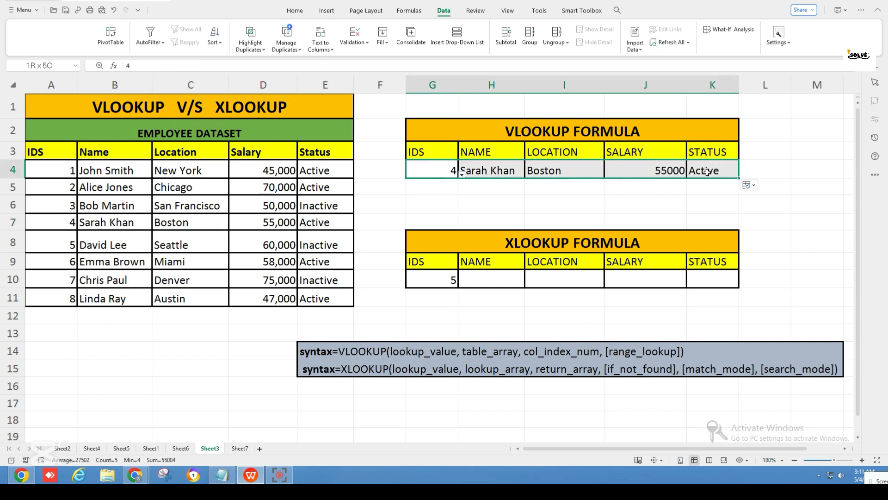
click(692, 204)
Step: Test the VLOOKUP table by choosing ID 3 and finally ID 1 in its IDS cell G4
click(426, 173)
click(462, 178)
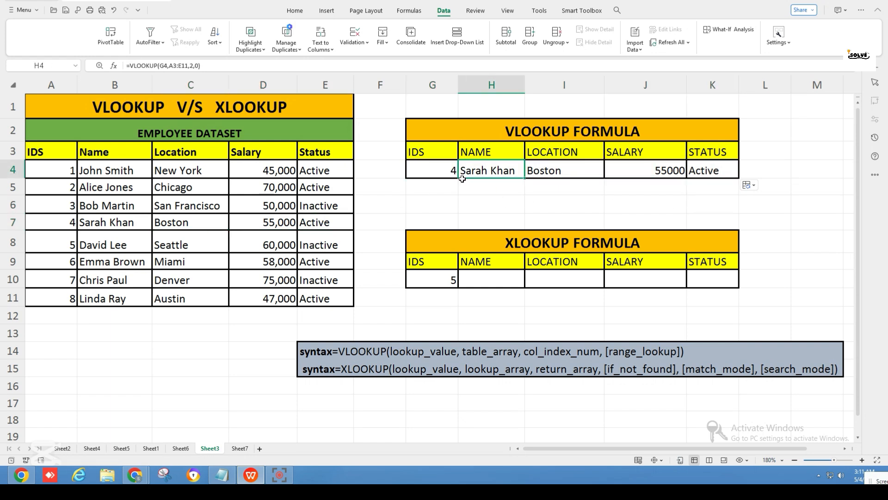
click(456, 171)
click(463, 175)
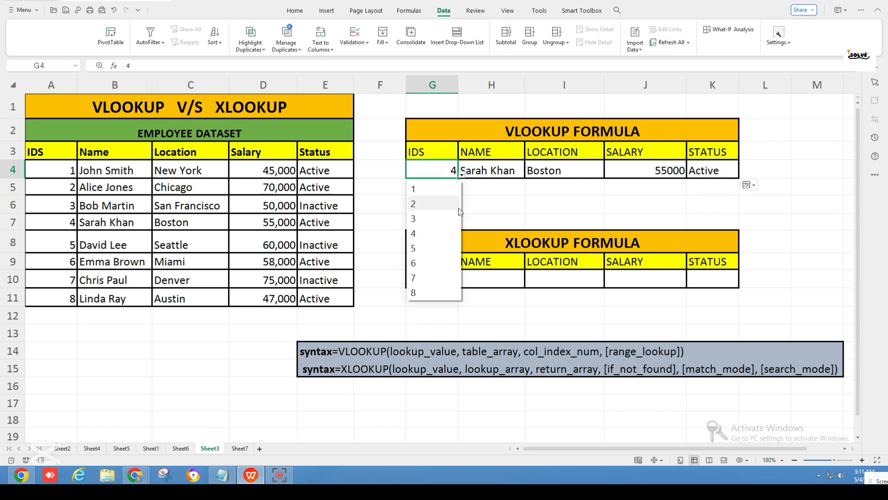
click(452, 220)
click(462, 176)
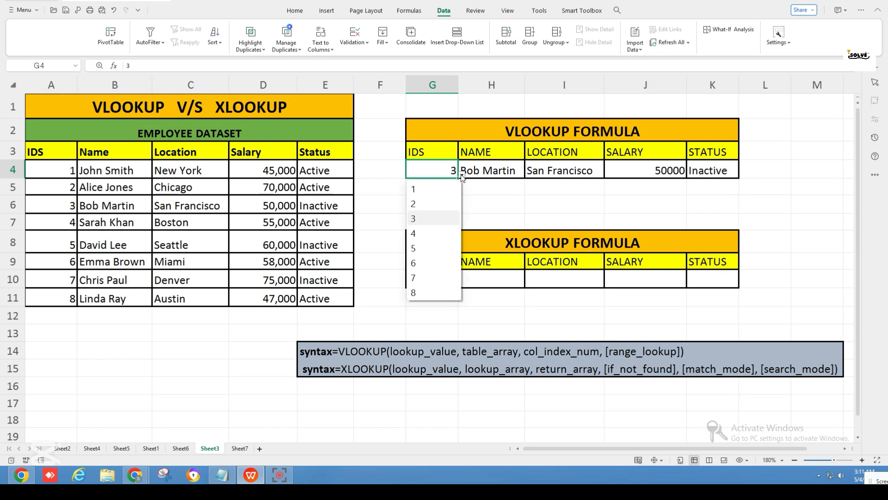
click(441, 188)
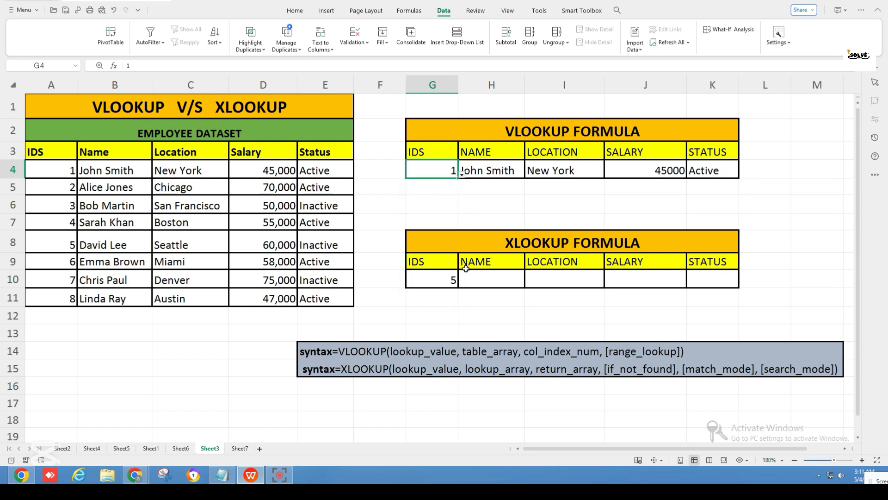
Step: Examine the XLOOKUP syntax line against the employee dataset's full range
click(504, 246)
click(310, 374)
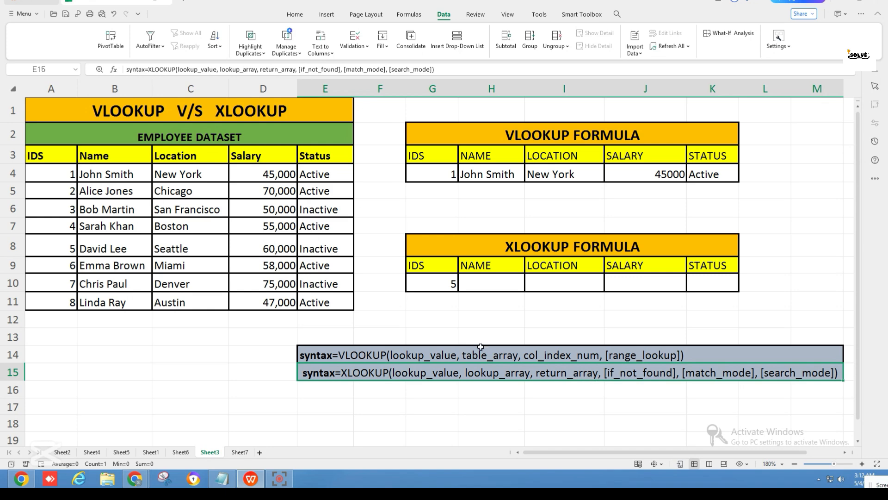
drag(101, 157, 306, 299)
click(307, 299)
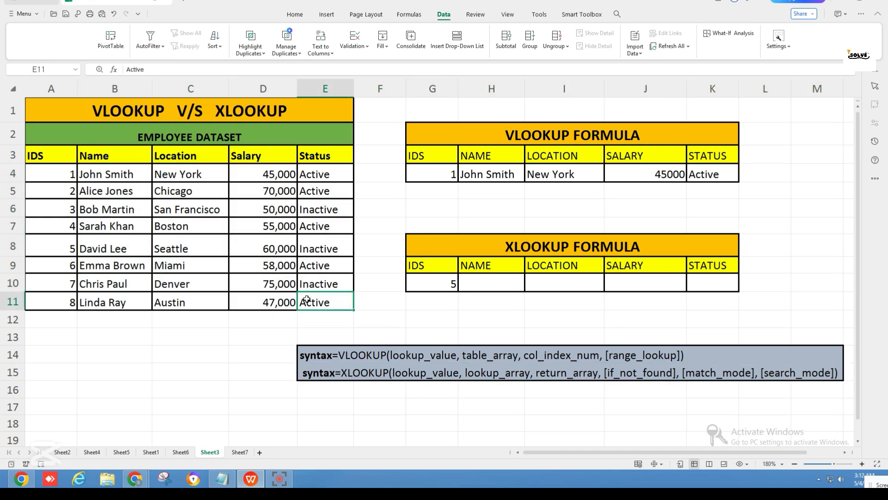
click(324, 321)
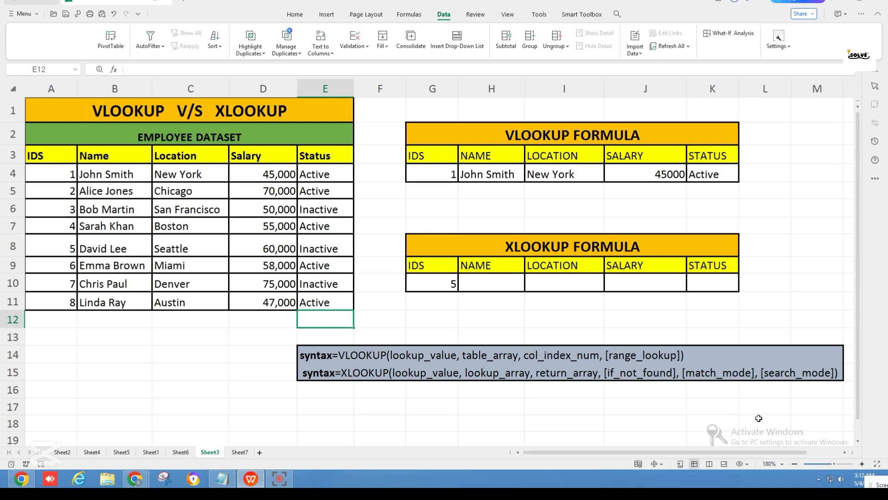
Step: Enter the formula =XLOOKUP(G10,A3:A11,B3:E11) in NAME cell H10 of the XLOOKUP table
click(486, 284)
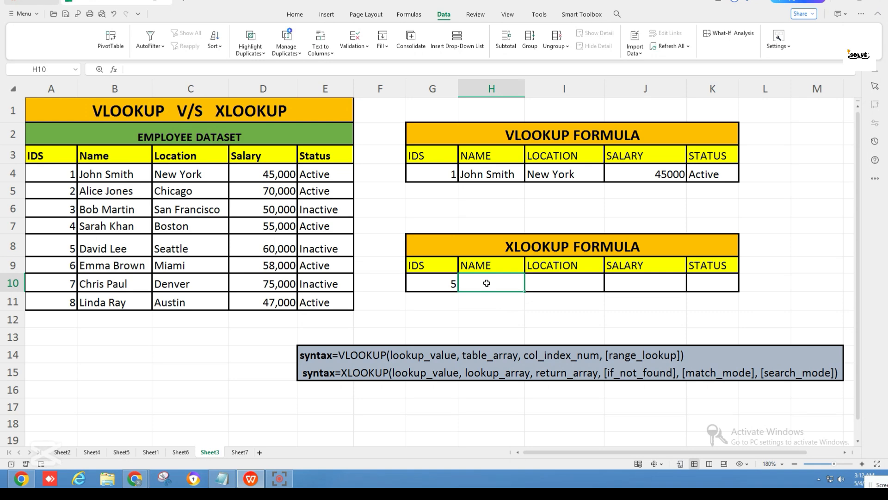
text(=)
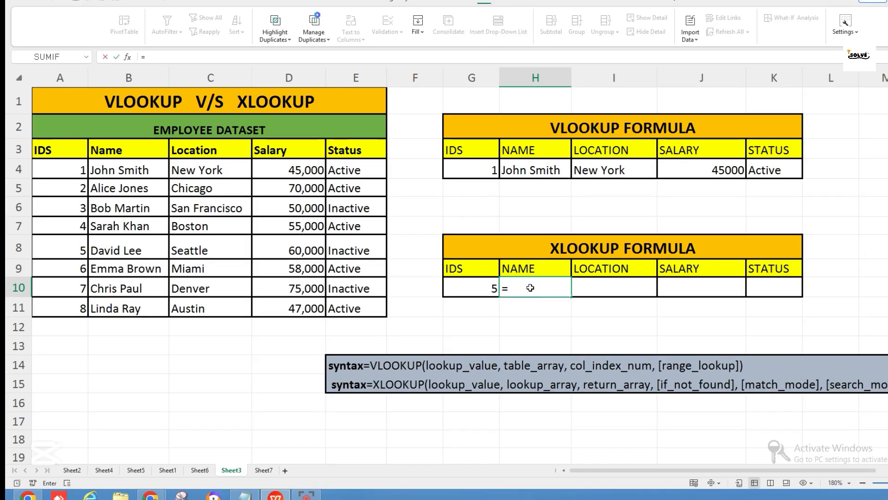
text(xlook)
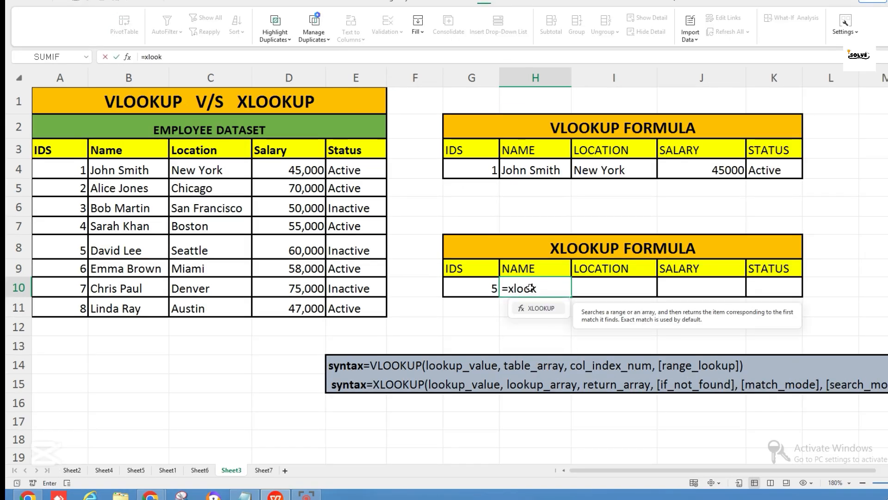
text(up()
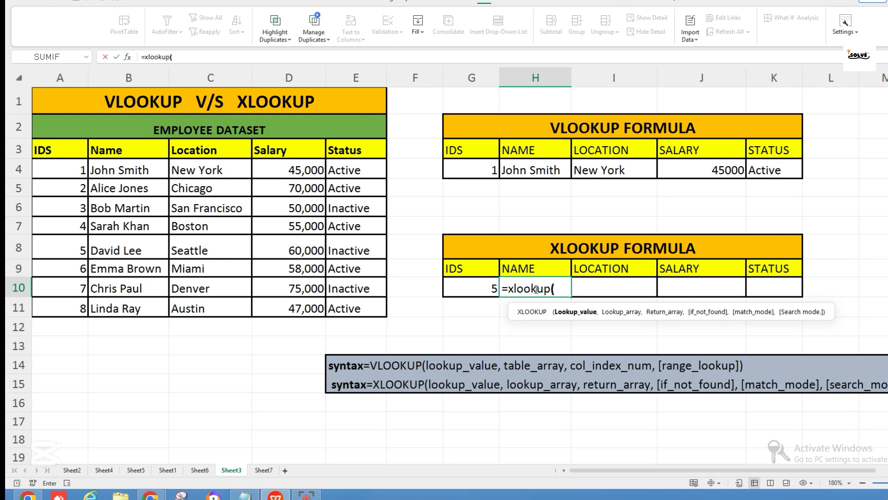
click(478, 290)
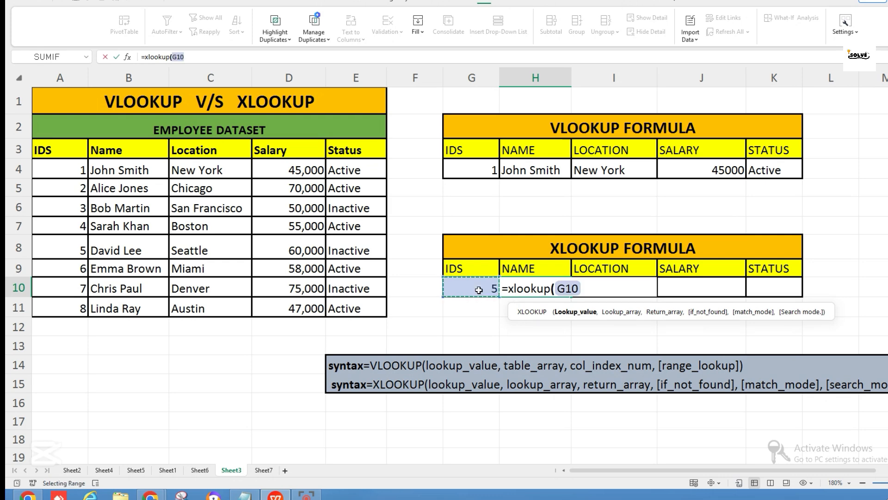
text(,)
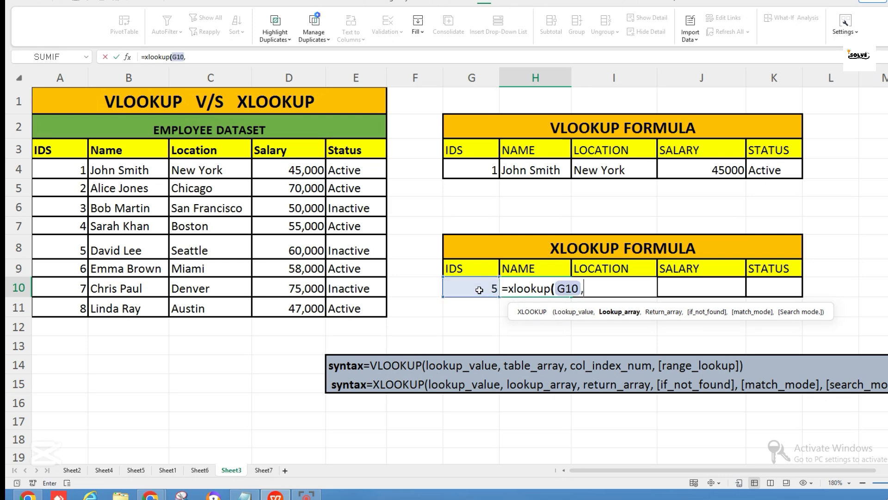
click(63, 152)
drag(68, 165, 65, 307)
text(,)
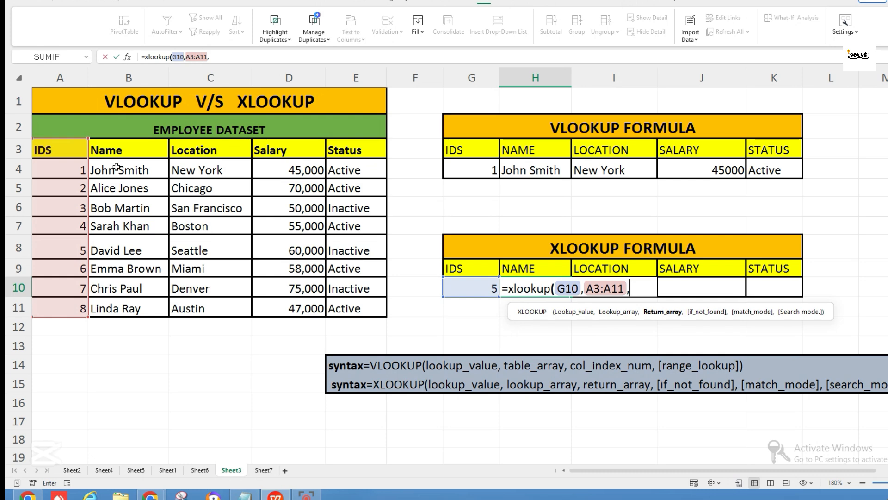
mouse_move(119, 151)
mouse_down()
mouse_move(356, 189)
mouse_move(354, 290)
mouse_move(342, 305)
mouse_move(352, 314)
mouse_up()
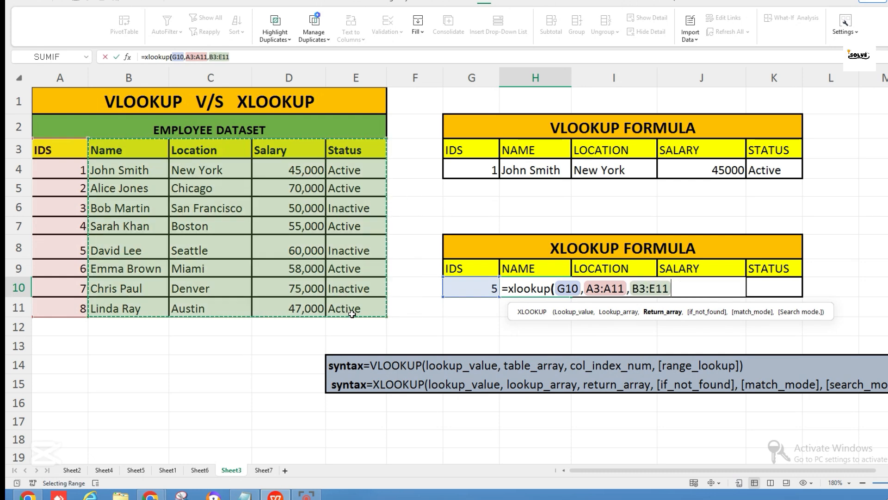
text())
key(Return)
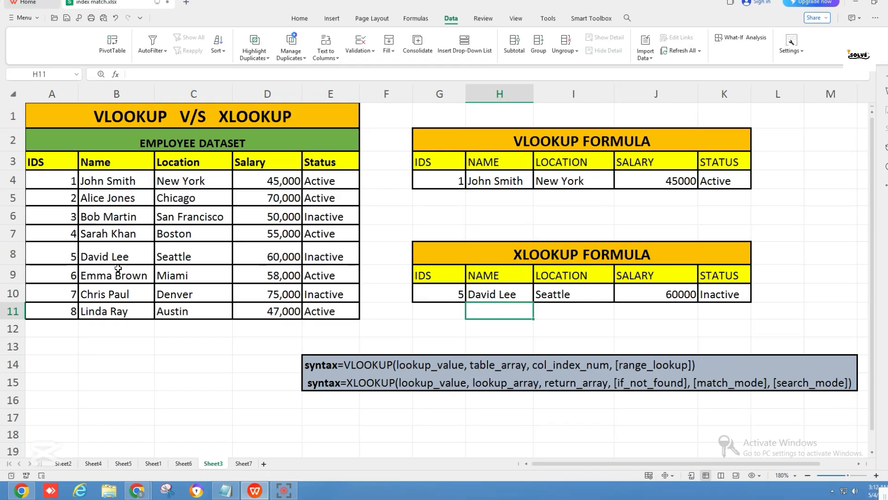
Step: Compare the XLOOKUP row with ID 5 in the dataset, and test it by choosing ID 3 and finally ID 1 in G10
click(194, 256)
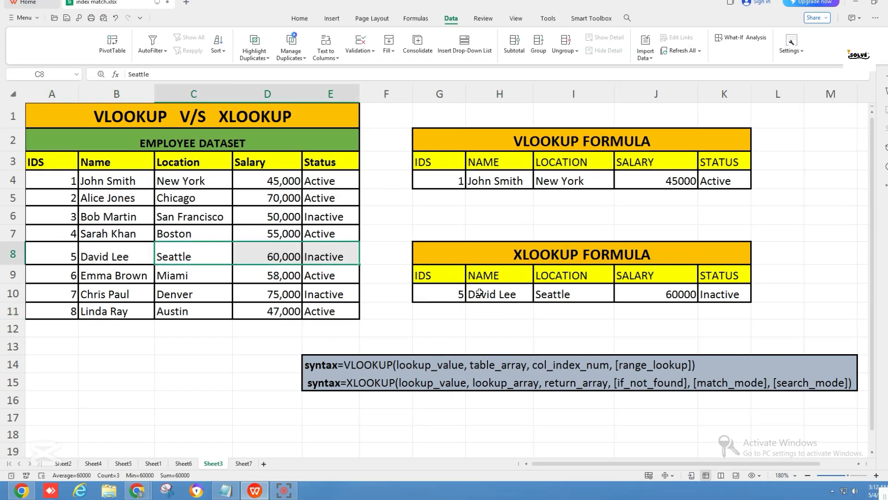
drag(456, 296, 710, 305)
click(508, 326)
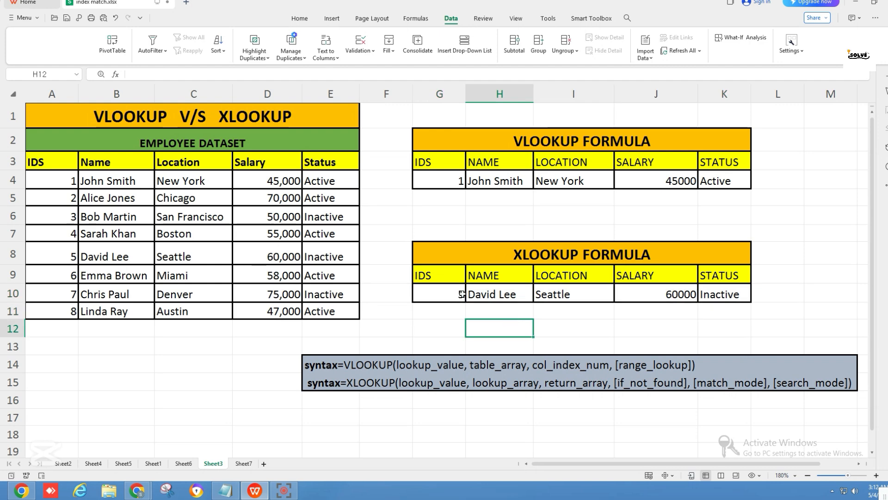
click(458, 295)
click(469, 298)
click(464, 343)
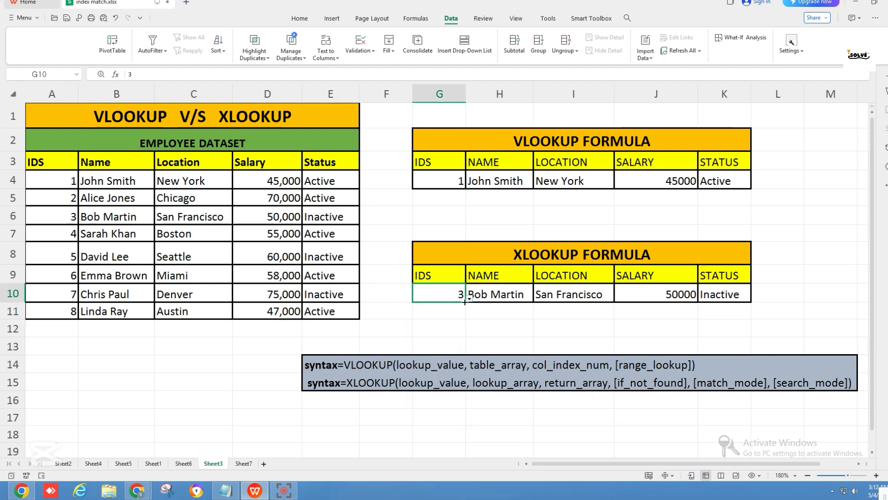
click(469, 298)
click(465, 319)
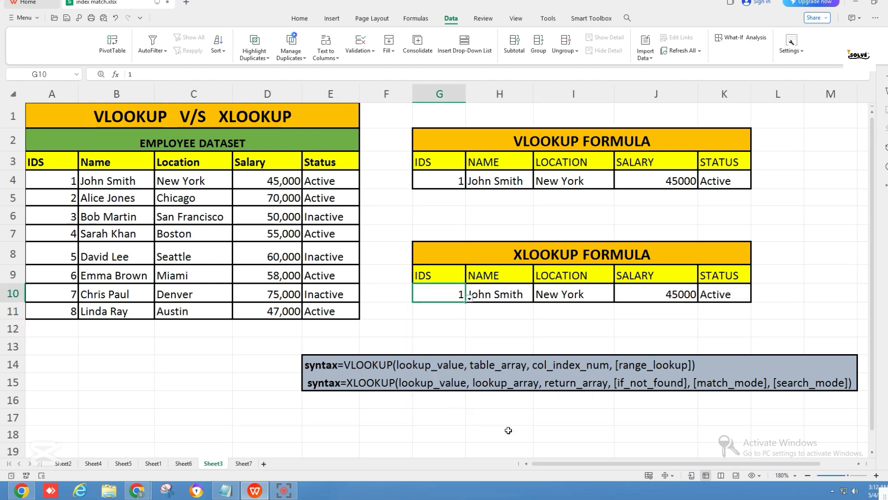
click(533, 432)
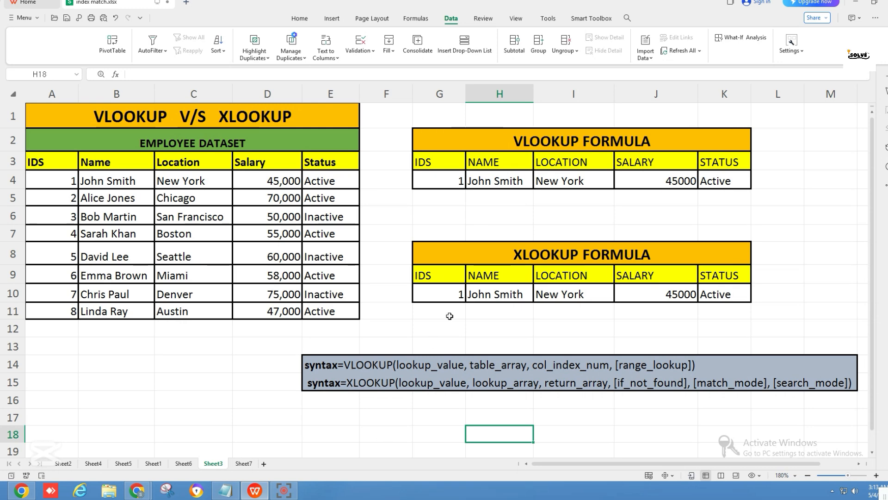
click(486, 253)
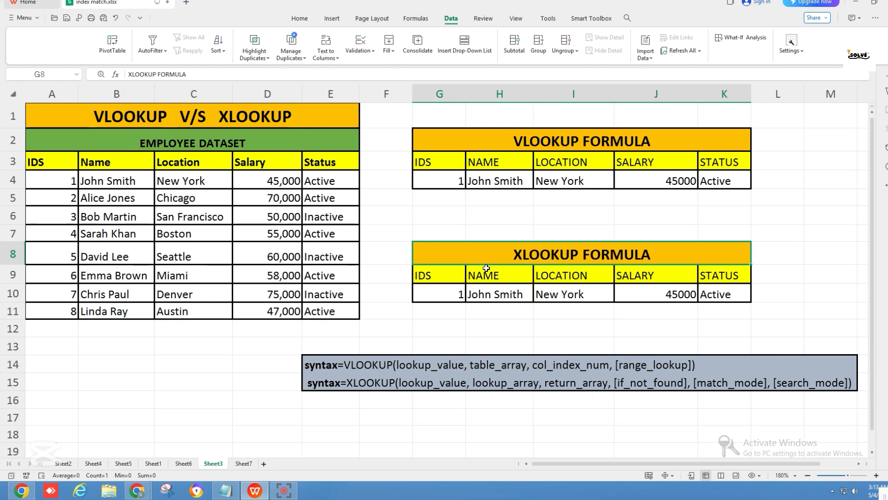
Step: Open Sheet7 and examine how VLOOKUP and XLOOKUP differ in search direction, default match and error handling
click(248, 465)
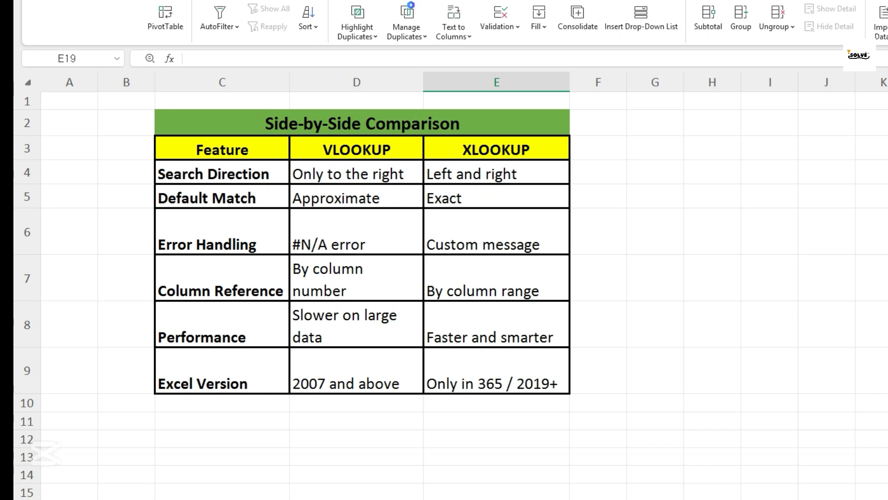
click(307, 126)
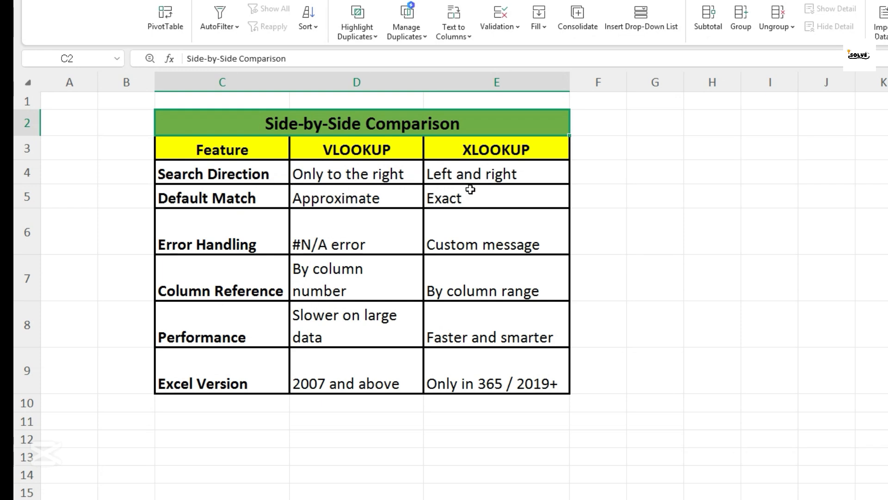
click(476, 176)
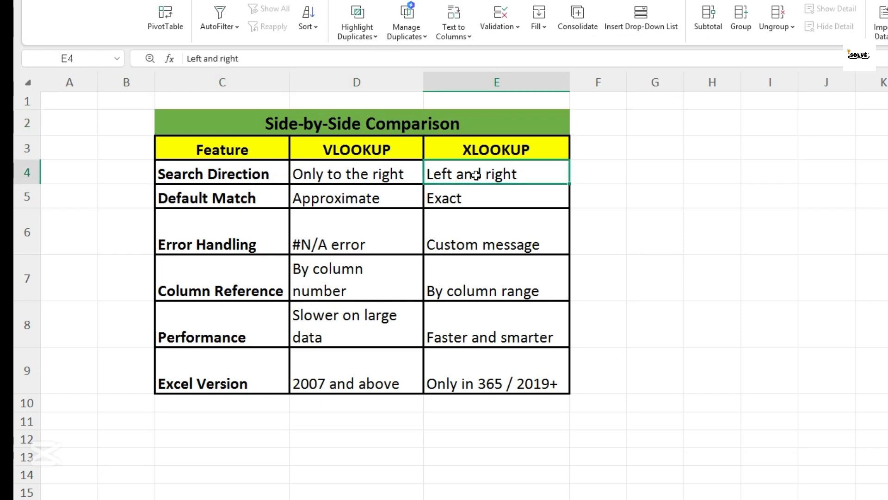
click(219, 200)
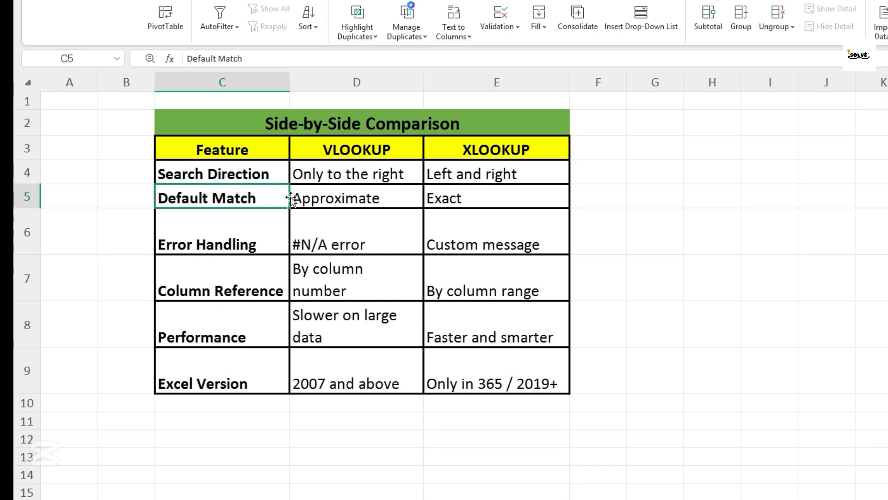
click(382, 199)
click(473, 206)
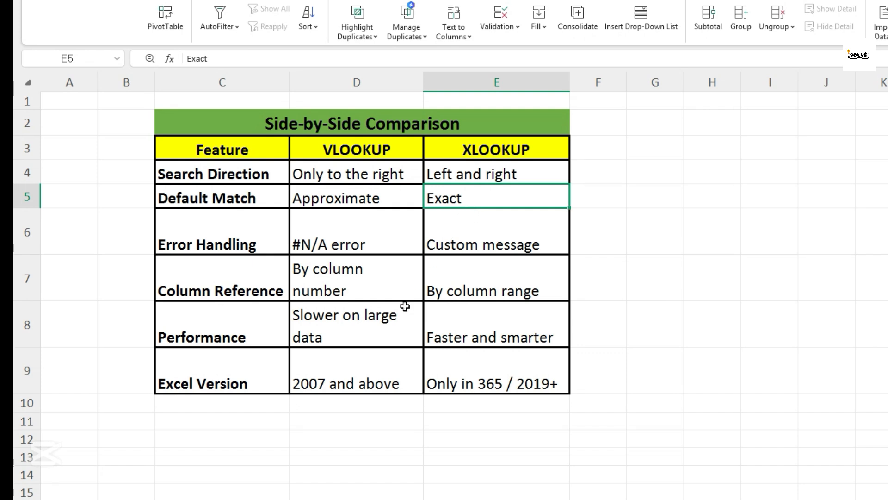
click(370, 237)
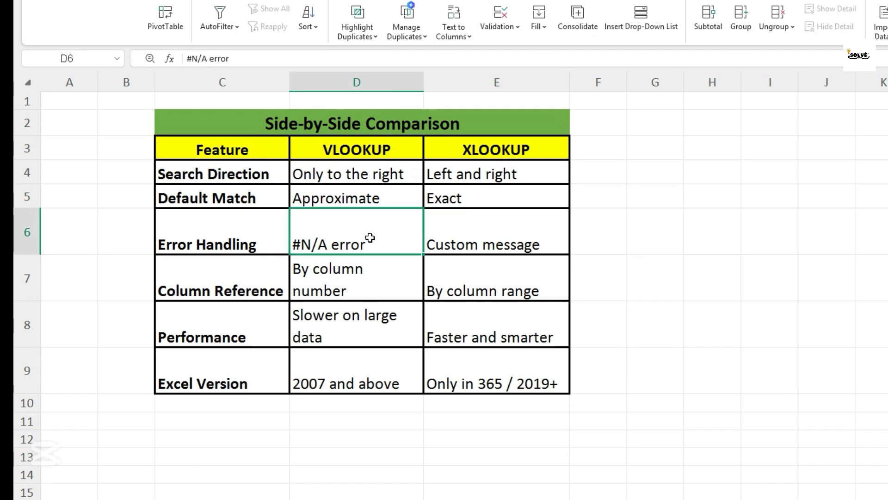
click(515, 232)
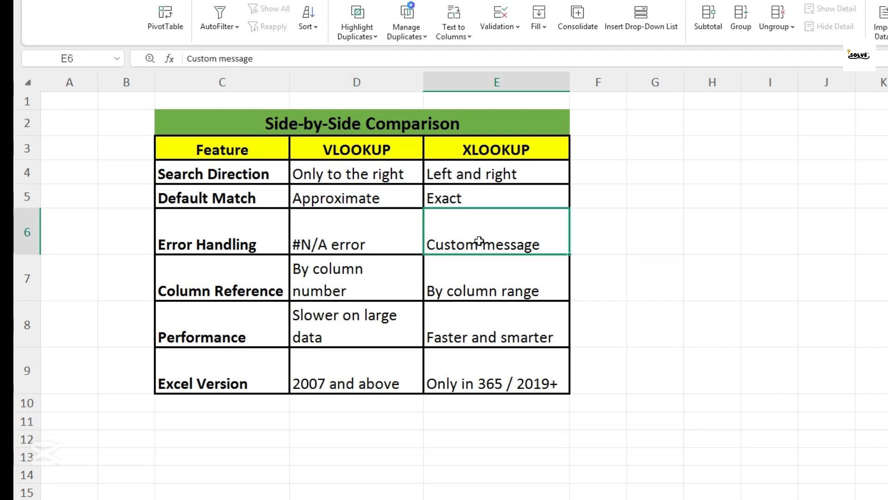
Step: Examine the column reference, performance and Excel version rows of the comparison table, and return to Sheet3
click(372, 275)
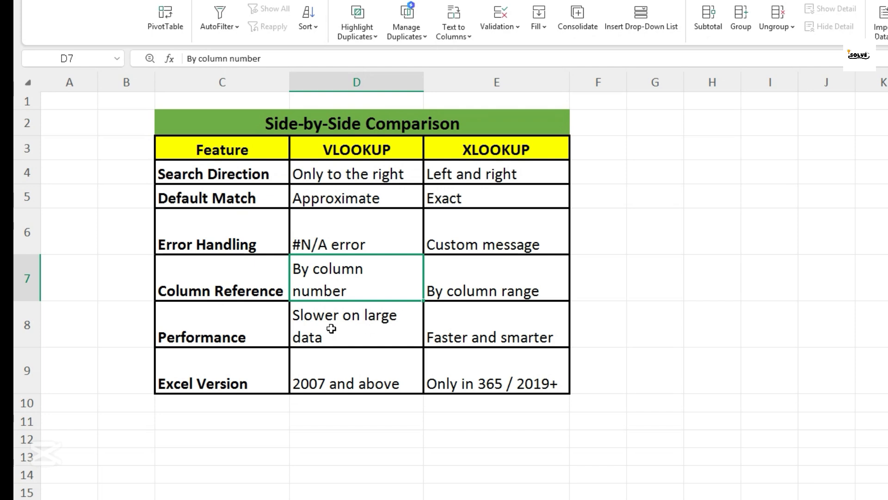
click(515, 337)
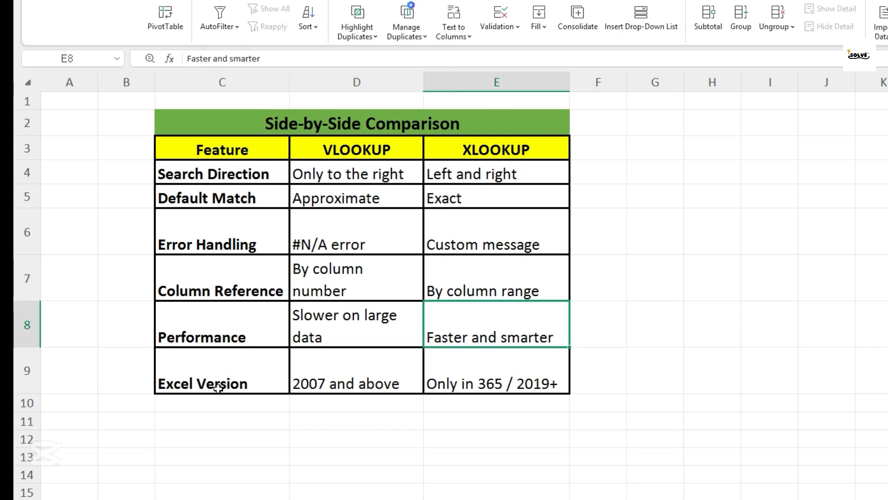
click(323, 374)
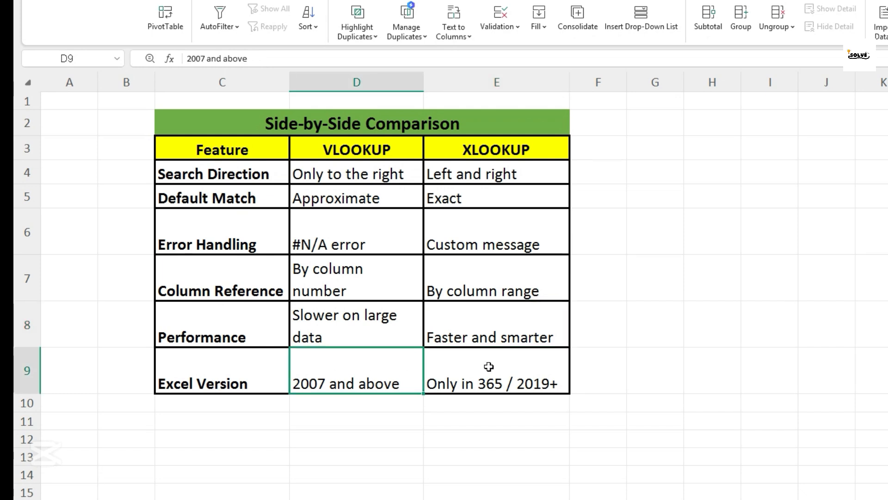
click(482, 379)
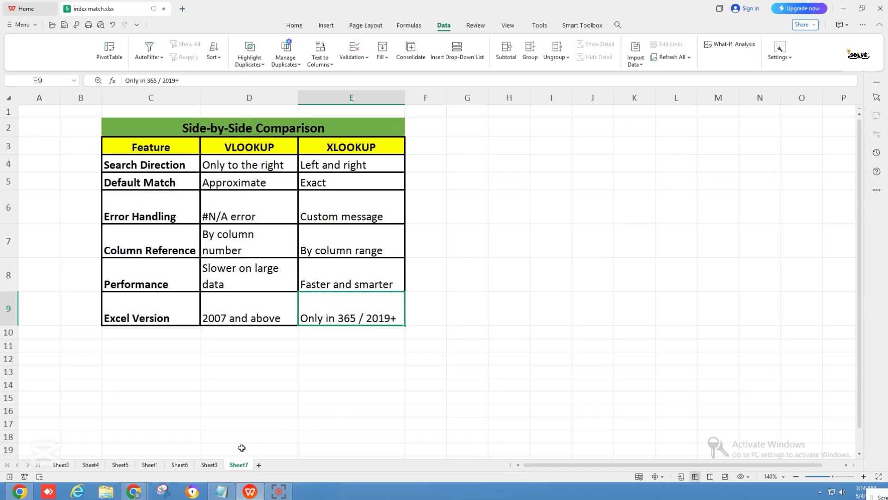
click(213, 466)
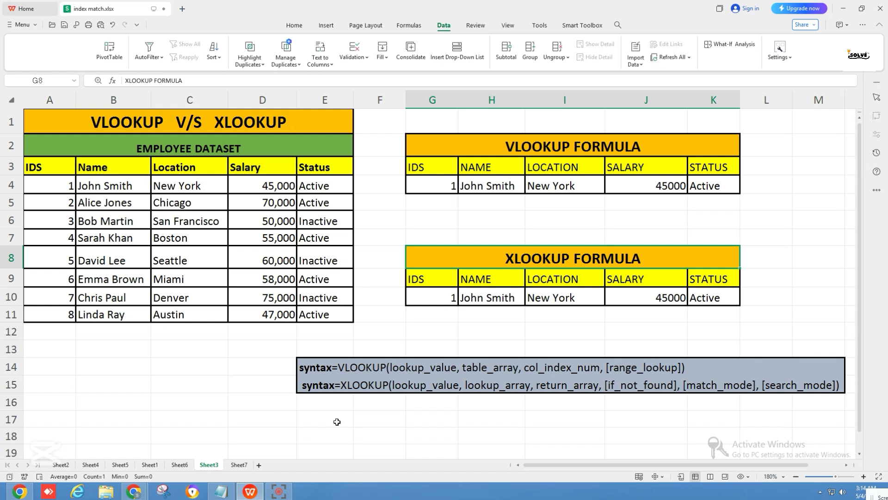